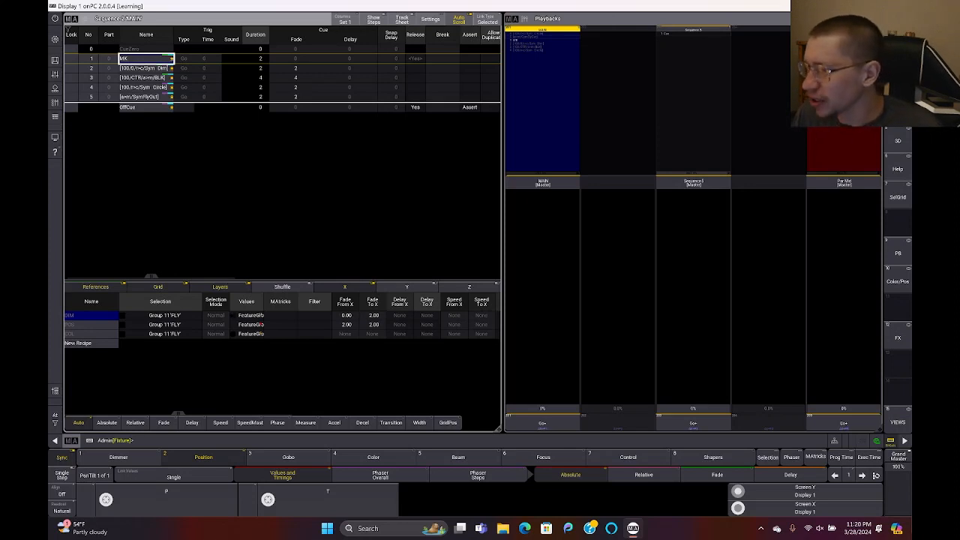
Step: Raise the MAIN sequence master to 100% and run through its cues in the 3D view, ending on MK
{"action": "left_click", "coordinate": [898, 140]}
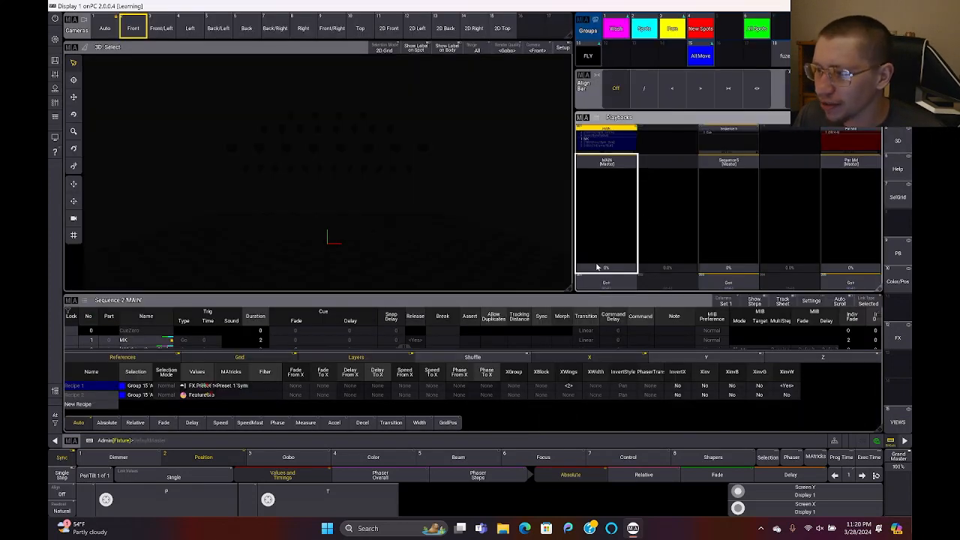
{"action": "left_click_drag", "start_coordinate": [597, 270], "coordinate": [597, 129]}
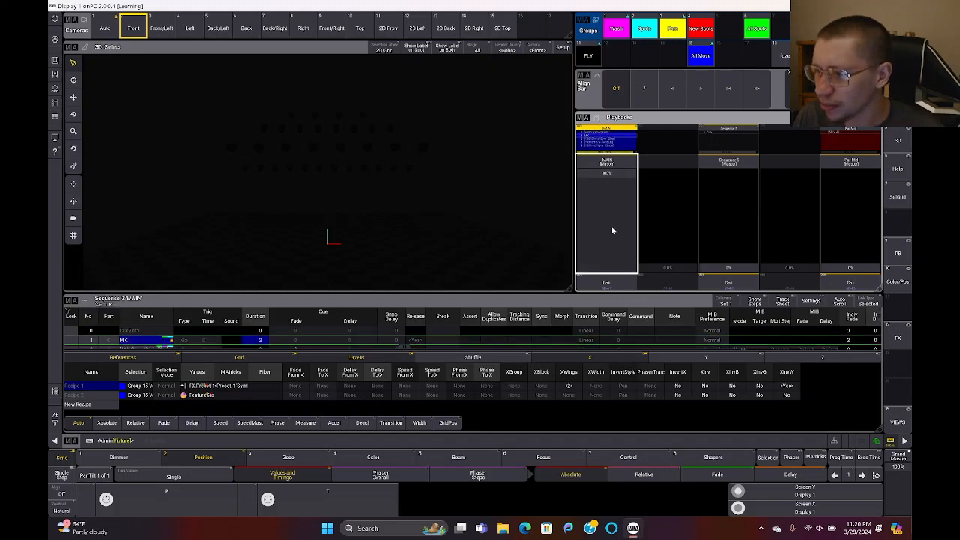
{"action": "left_click", "coordinate": [606, 283]}
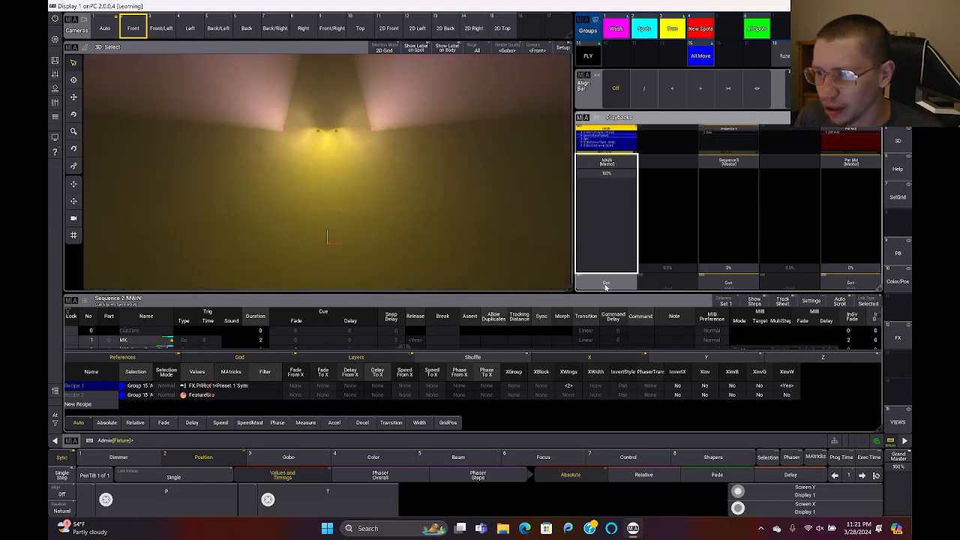
{"action": "left_click", "coordinate": [606, 285]}
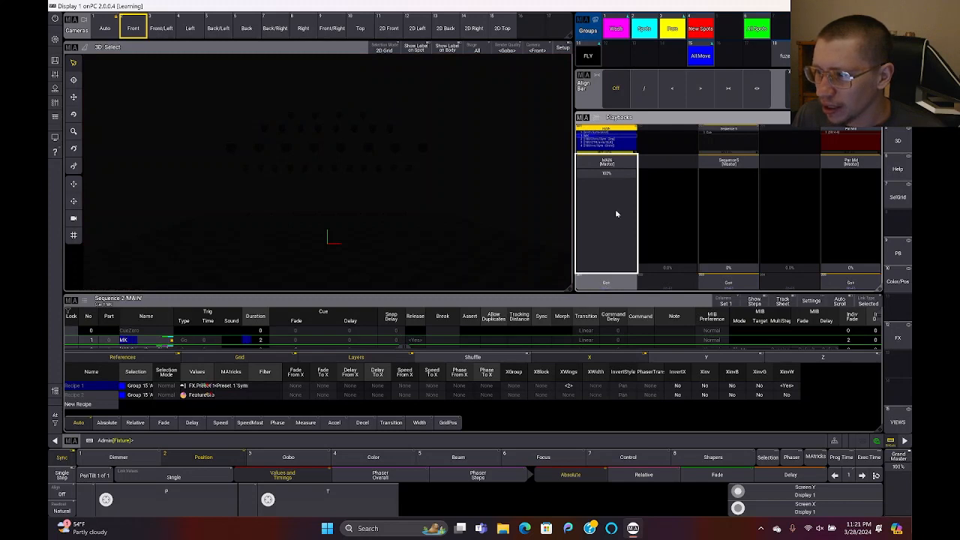
{"action": "left_click_drag", "start_coordinate": [675, 339], "coordinate": [599, 79]}
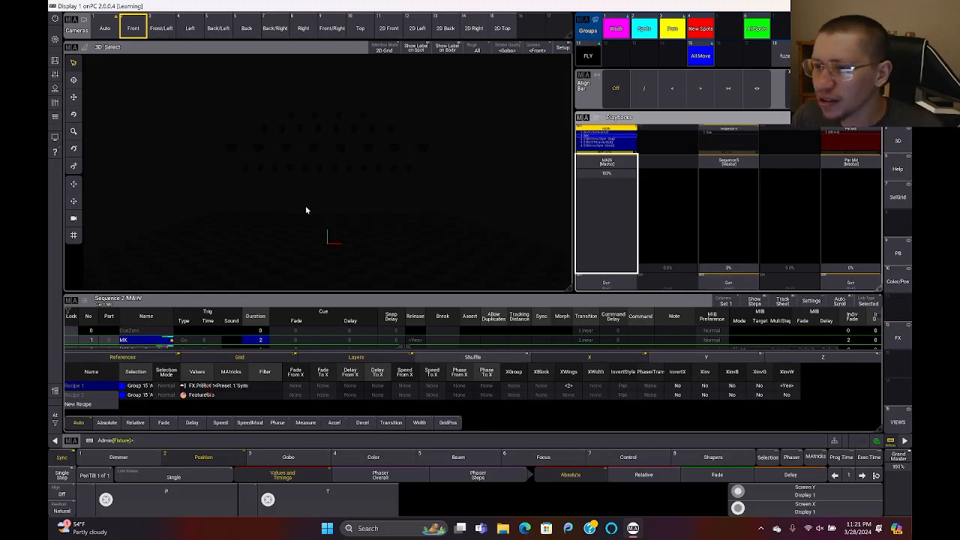
Step: Select the lower three rows of fixtures in the 3D view and clear the selection
{"action": "left_click_drag", "start_coordinate": [220, 148], "coordinate": [444, 209]}
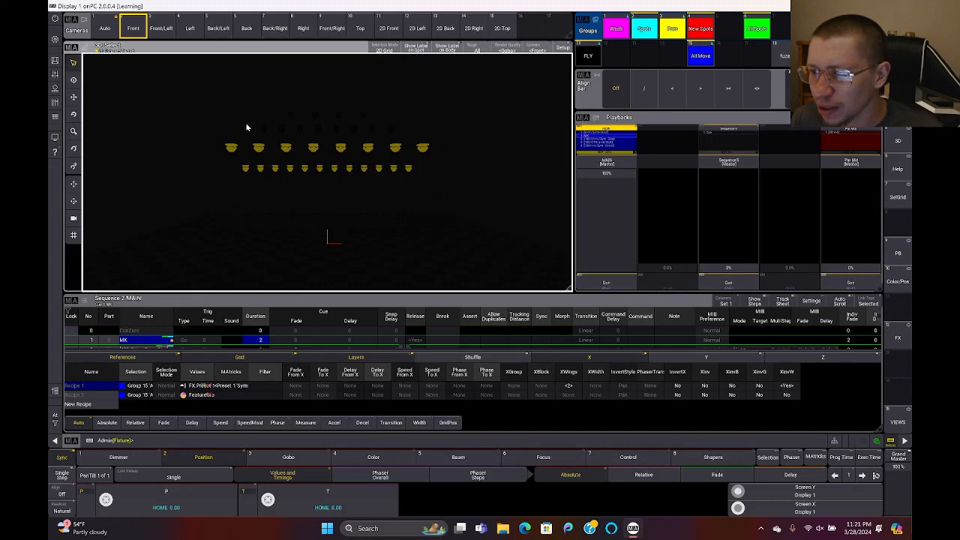
{"action": "left_click_drag", "start_coordinate": [246, 124], "coordinate": [415, 141]}
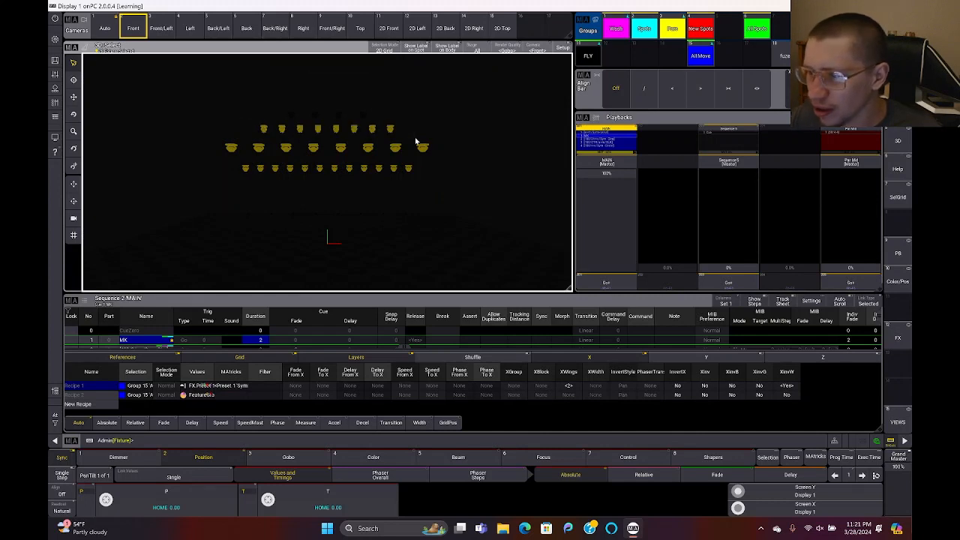
{"action": "key", "text": "Escape"}
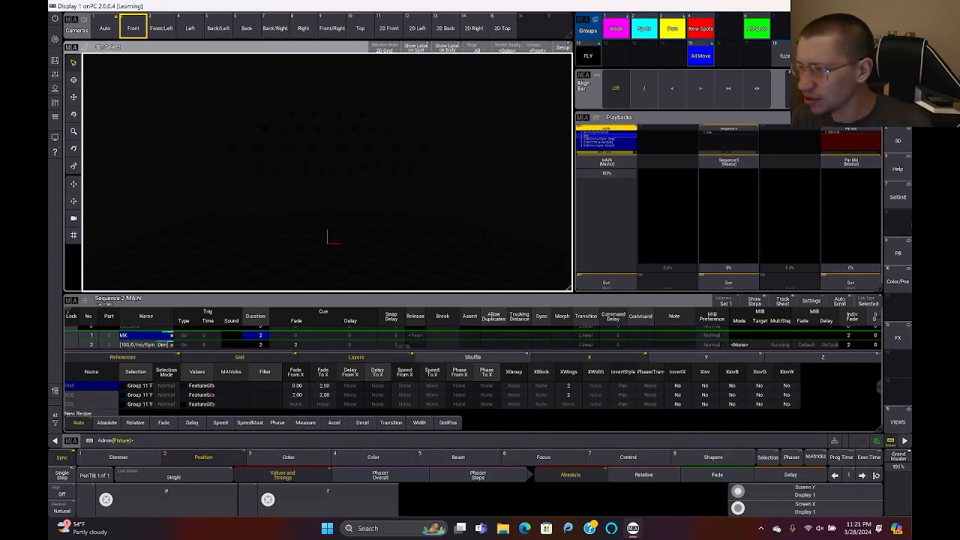
Step: Show cue 2's recipes in the playback view, widen the Selection and Values columns, and review the presets used
{"action": "left_click", "coordinate": [897, 252]}
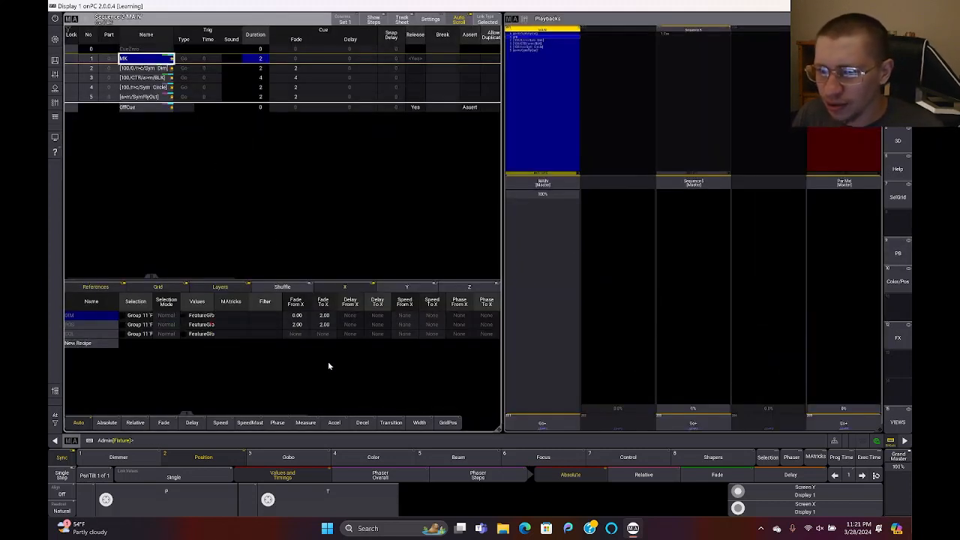
{"action": "left_click_drag", "start_coordinate": [159, 303], "coordinate": [178, 308]}
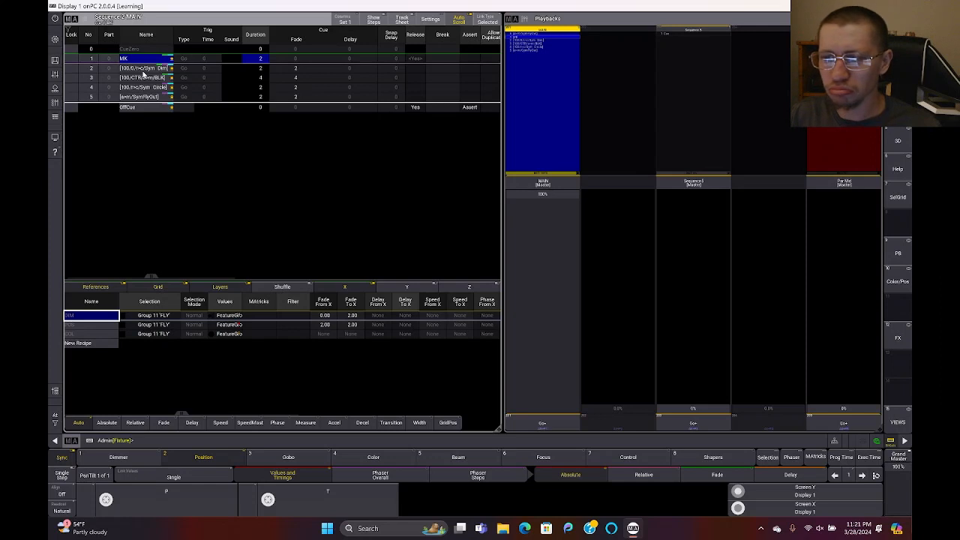
{"action": "left_click", "coordinate": [143, 69]}
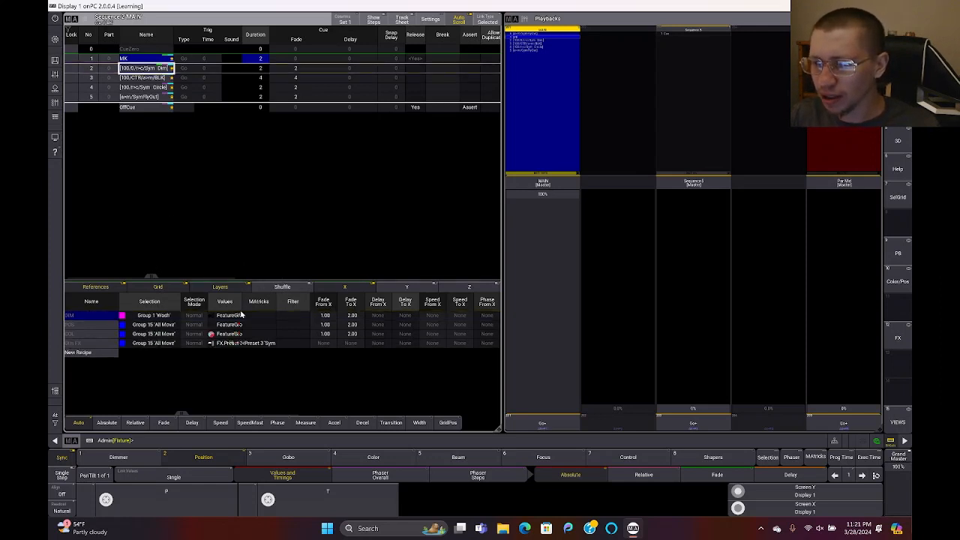
{"action": "left_click_drag", "start_coordinate": [241, 315], "coordinate": [363, 319]}
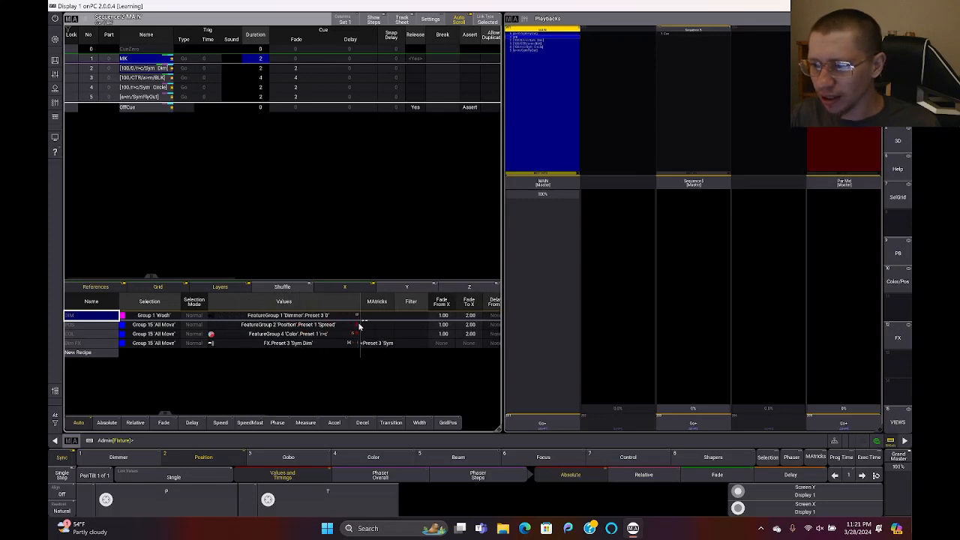
{"action": "left_click", "coordinate": [295, 327]}
{"action": "left_click", "coordinate": [335, 335]}
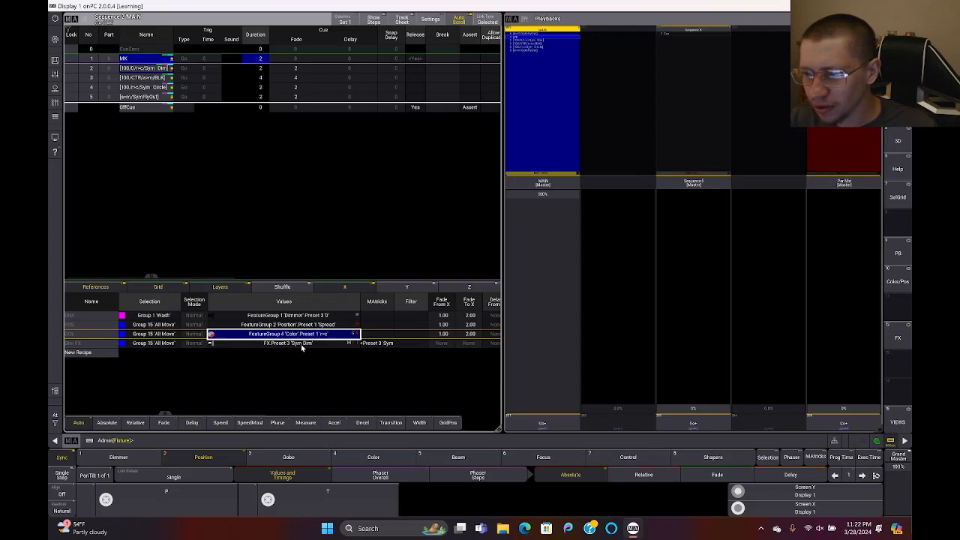
{"action": "left_click", "coordinate": [301, 343]}
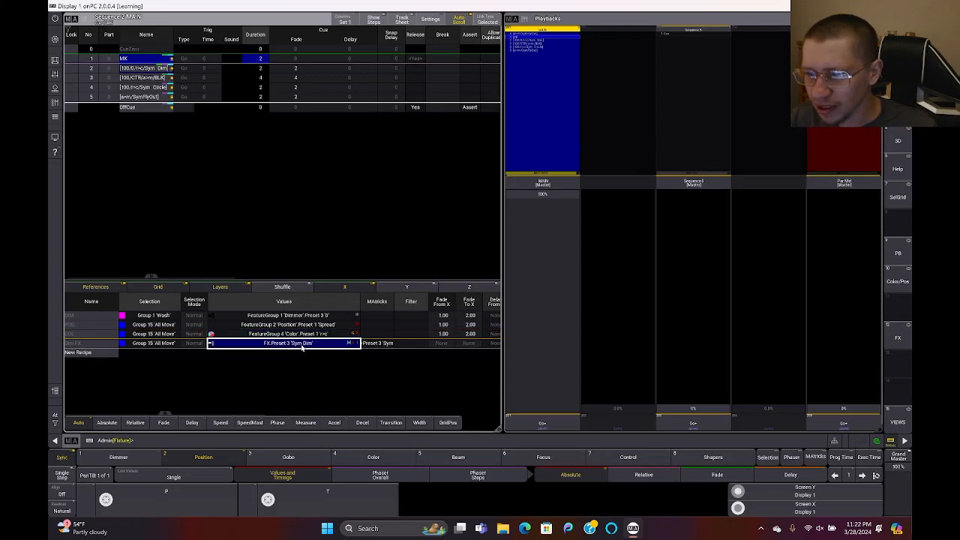
Step: Assign group 8 'SPOTS#2' to the position, color and dimmer FX recipes of cue 2, leaving the Wash recipe as is
{"action": "left_click", "coordinate": [163, 343]}
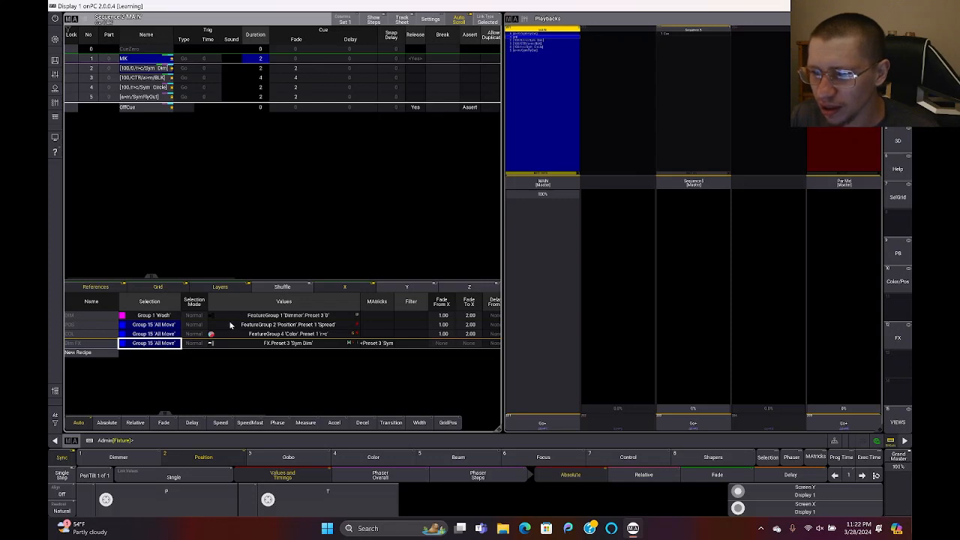
{"action": "left_click", "coordinate": [159, 316]}
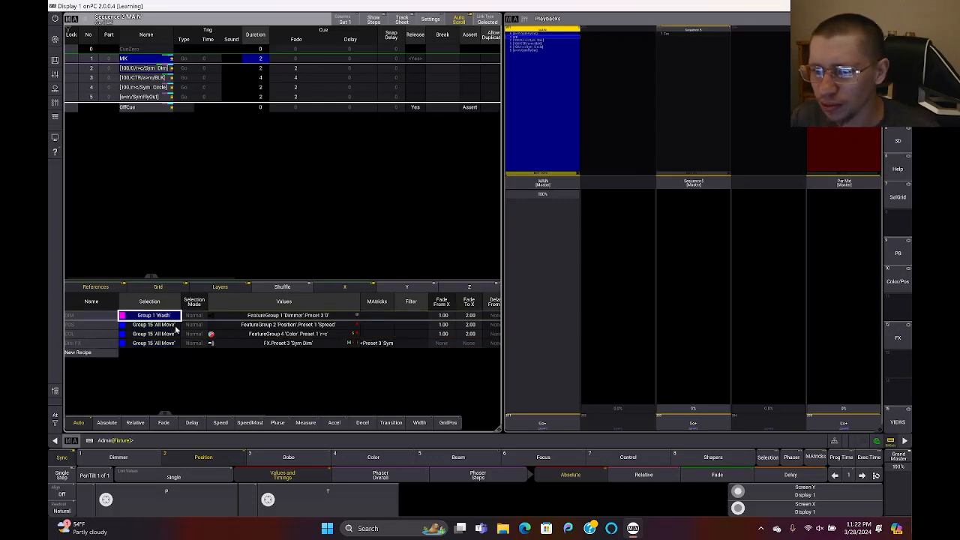
{"action": "left_click_drag", "start_coordinate": [156, 326], "coordinate": [157, 345]}
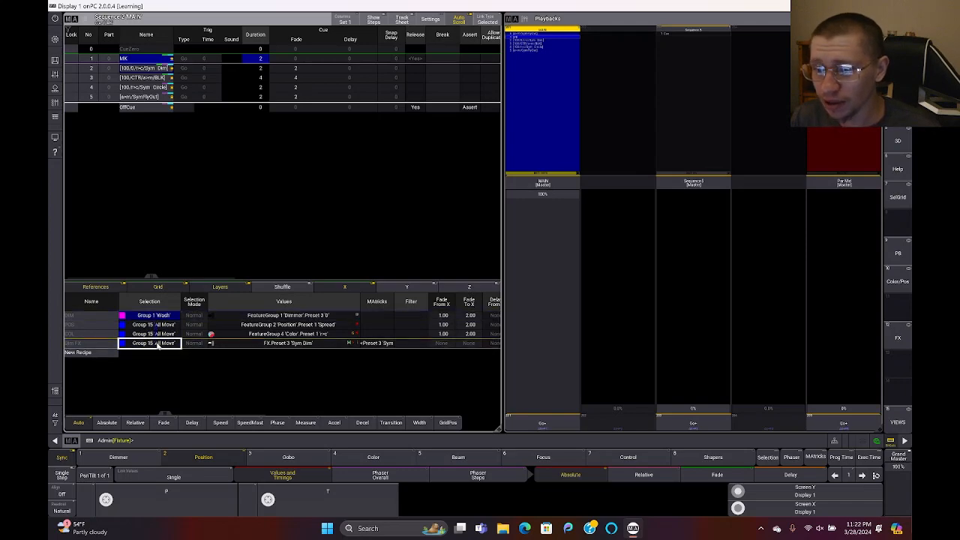
{"action": "right_click", "coordinate": [157, 345]}
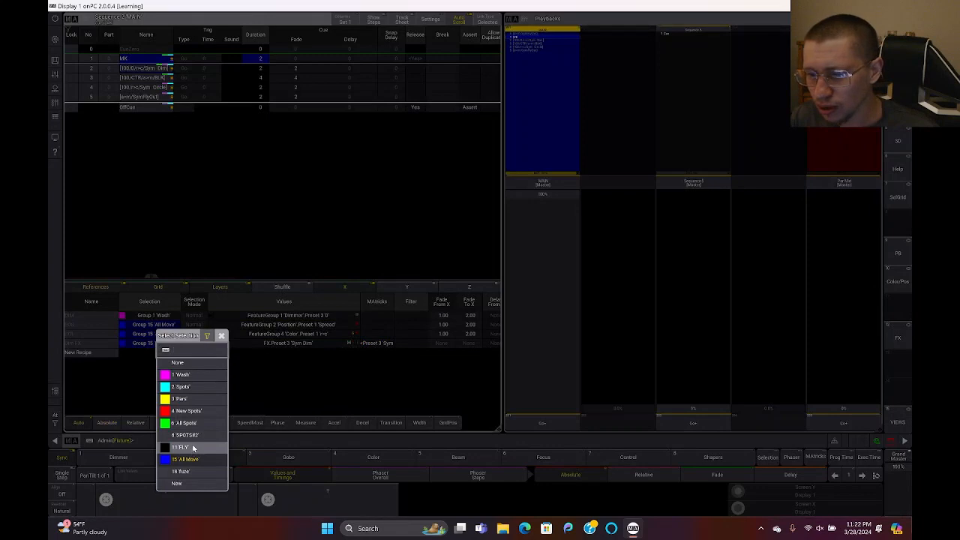
{"action": "left_click", "coordinate": [188, 435]}
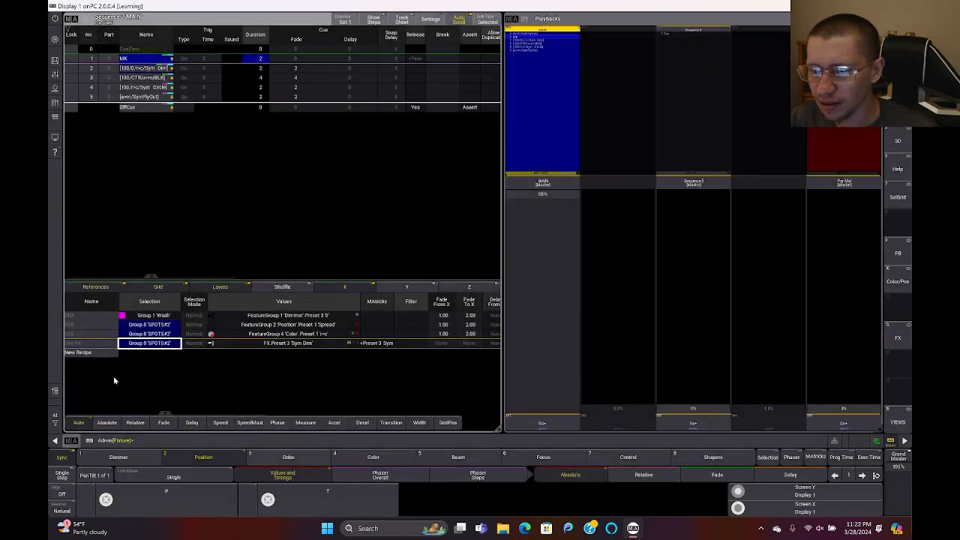
Step: Assign group 8 'SPOTS#2' to the dimmer, position and color recipes of cue 3 that use 'All Move'
{"action": "left_click", "coordinate": [166, 79]}
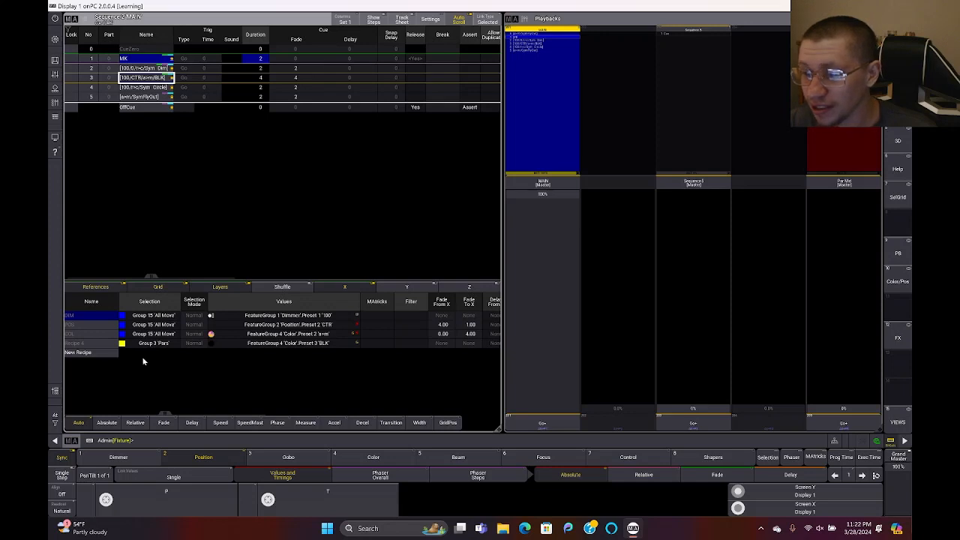
{"action": "left_click", "coordinate": [176, 336]}
{"action": "left_click_drag", "start_coordinate": [175, 316], "coordinate": [175, 337]}
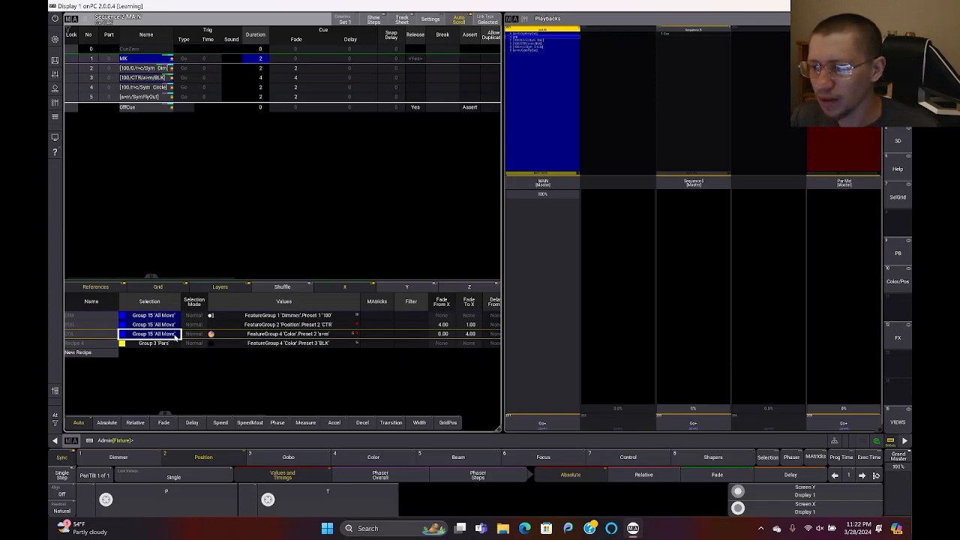
{"action": "left_click", "coordinate": [176, 338]}
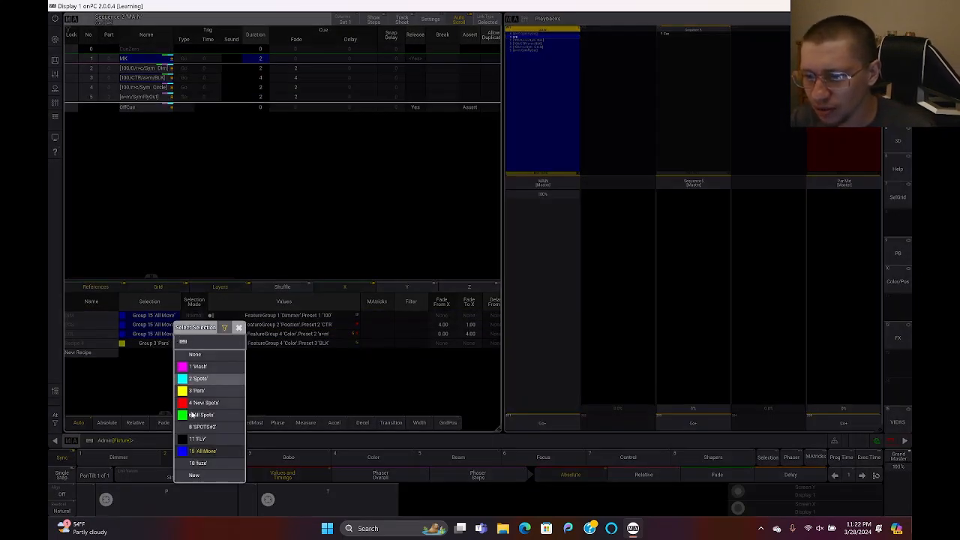
{"action": "left_click", "coordinate": [199, 427]}
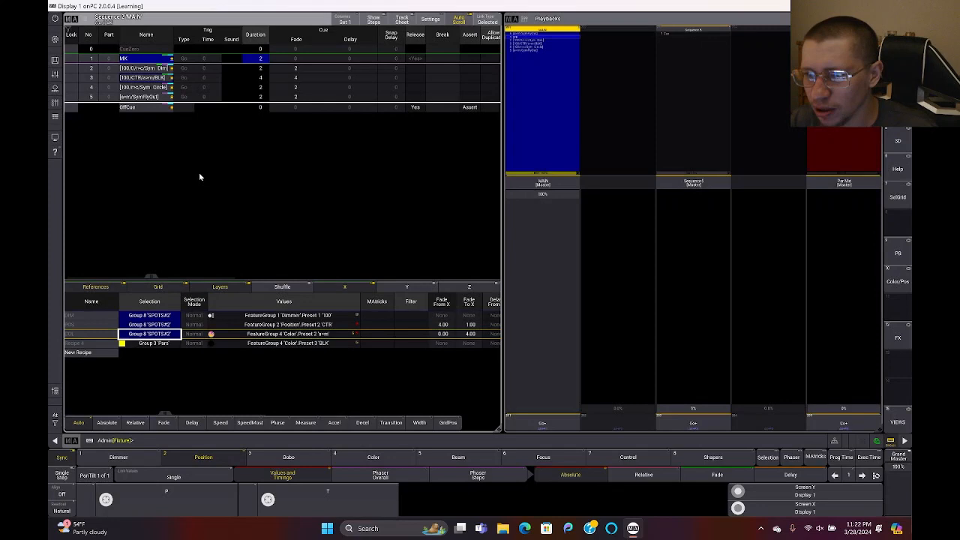
Step: Assign group 8 'SPOTS#2' to all four recipes of cue 4, the Sym Circle cue
{"action": "left_click", "coordinate": [154, 87]}
{"action": "left_click_drag", "start_coordinate": [165, 318], "coordinate": [168, 338]}
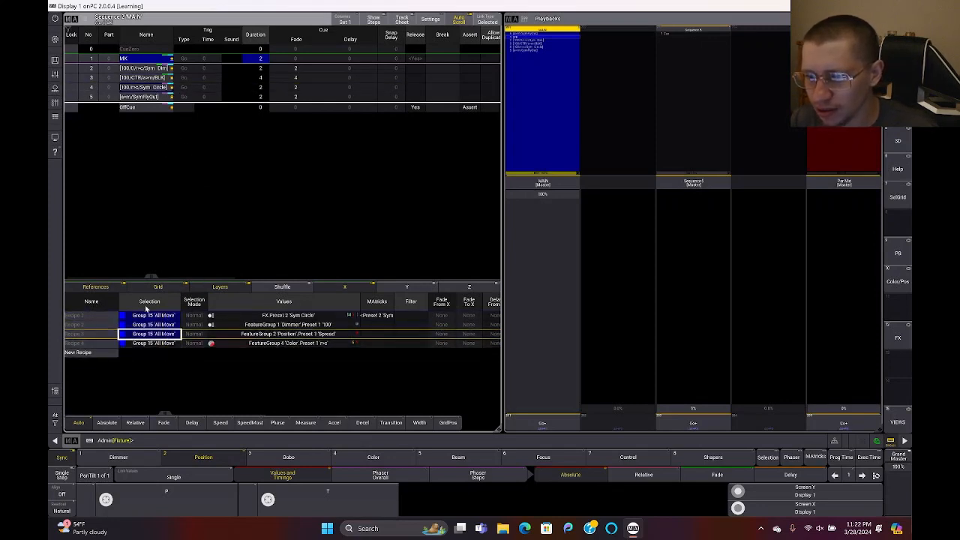
{"action": "right_click", "coordinate": [155, 343]}
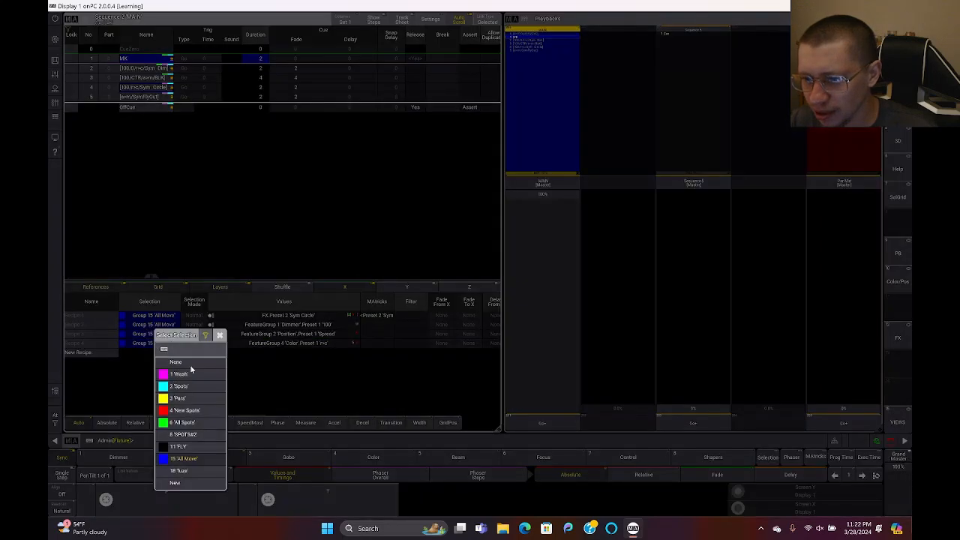
{"action": "left_click", "coordinate": [190, 434]}
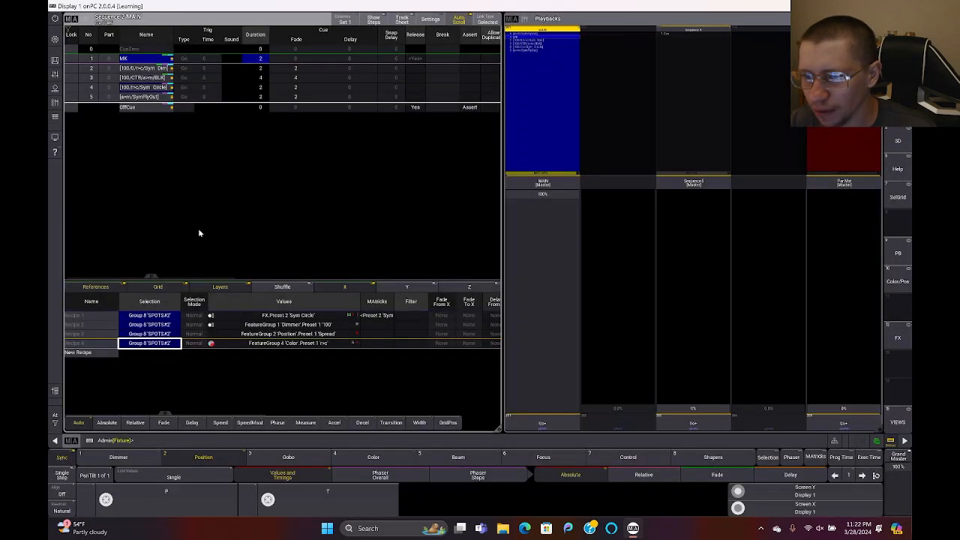
Step: Assign group 8 'SPOTS#2' to both recipes of cue 5, the SymFlyOut cue
{"action": "left_click", "coordinate": [144, 97]}
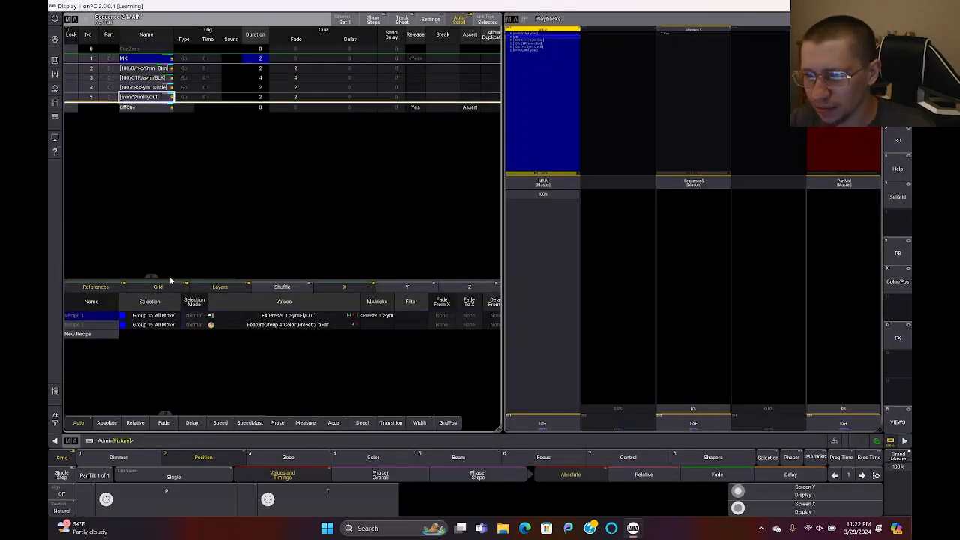
{"action": "right_click", "coordinate": [168, 324]}
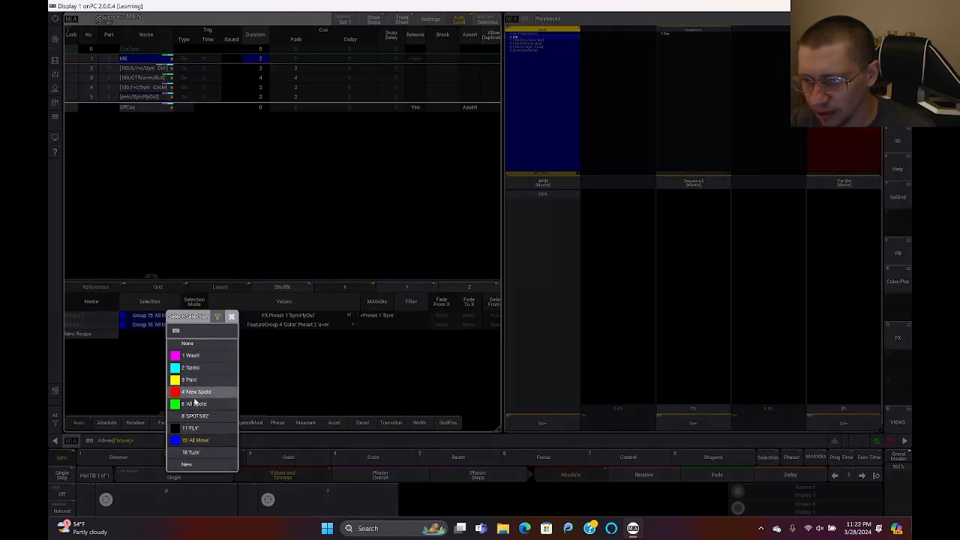
{"action": "left_click", "coordinate": [193, 416]}
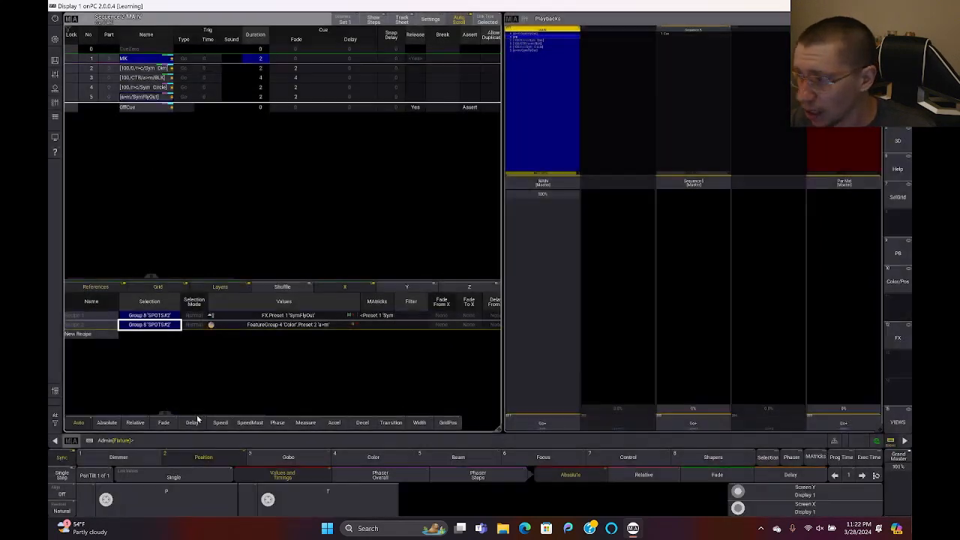
Step: Play the MAIN sequence through its edited cues in the 3D view and return to the MK cue
{"action": "left_click", "coordinate": [538, 204]}
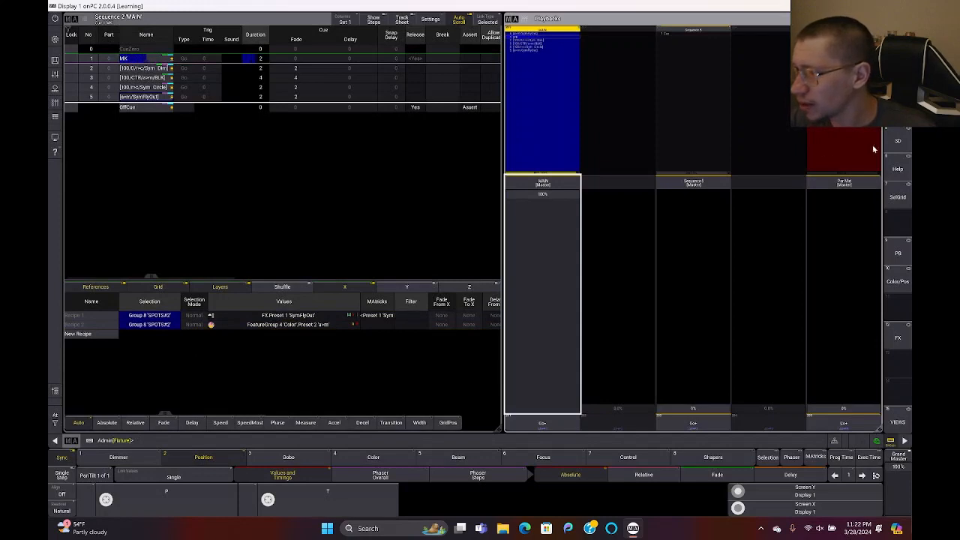
{"action": "left_click", "coordinate": [898, 140]}
{"action": "left_click", "coordinate": [601, 285]}
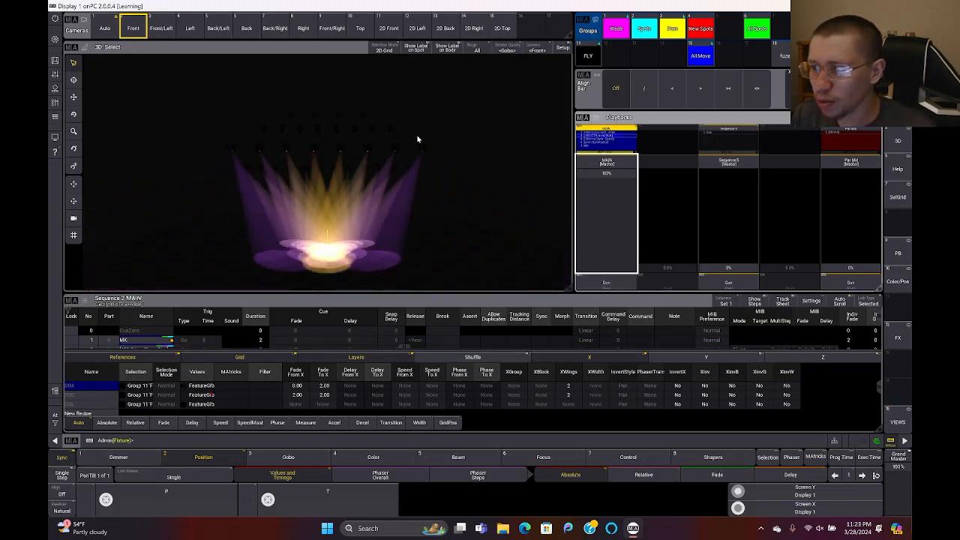
{"action": "left_click", "coordinate": [607, 282]}
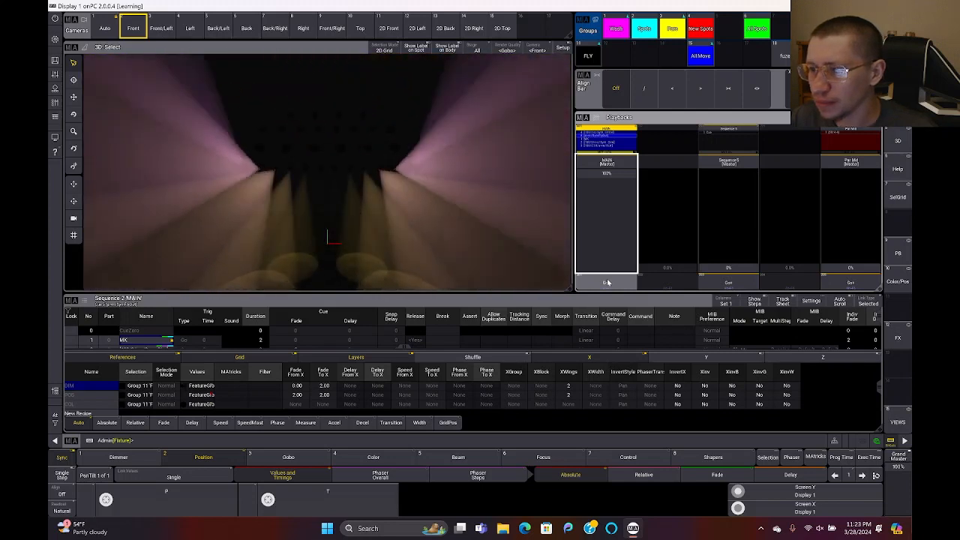
{"action": "left_click", "coordinate": [609, 283]}
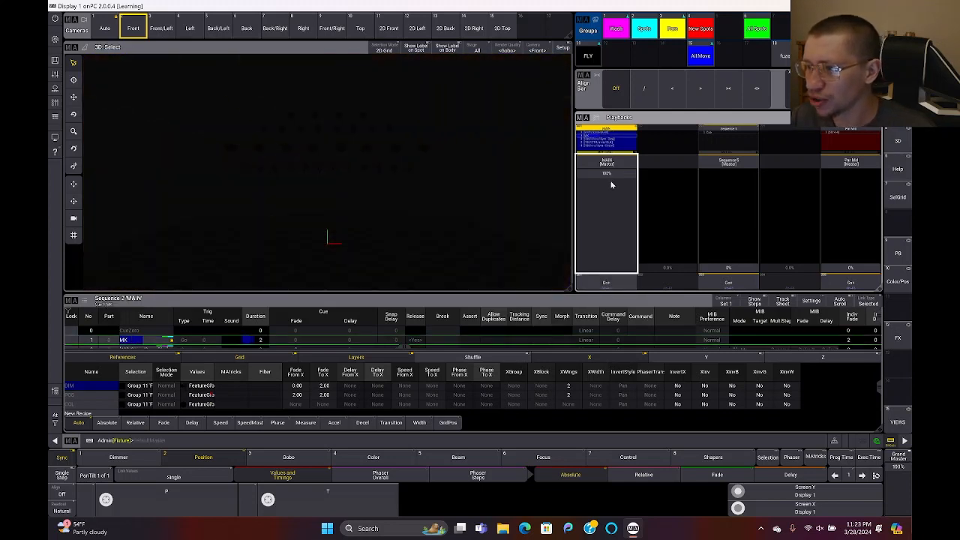
{"action": "left_click_drag", "start_coordinate": [609, 183], "coordinate": [597, 114]}
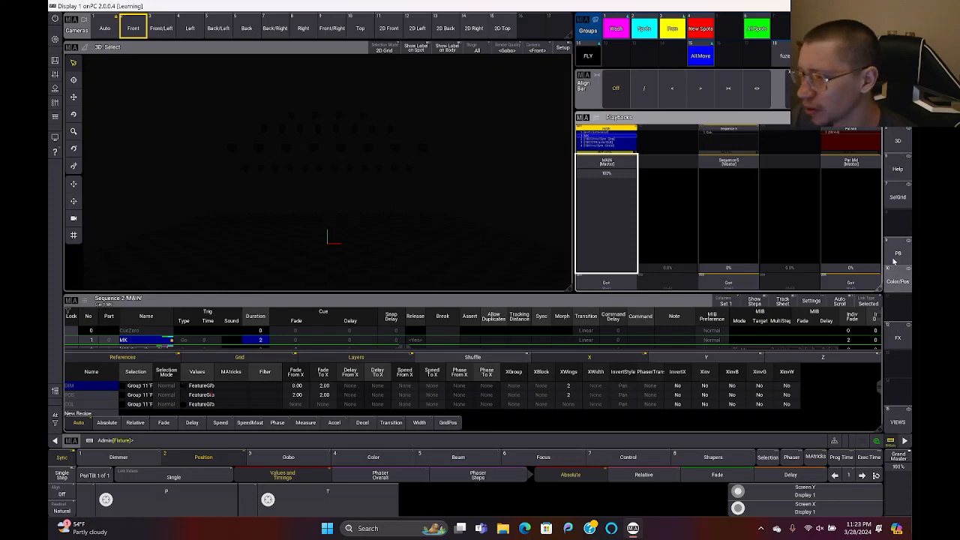
Step: Select the 'fuze' group and try the dimmer presets and the Spread, CTR and HOME position presets on it
{"action": "left_click", "coordinate": [898, 338]}
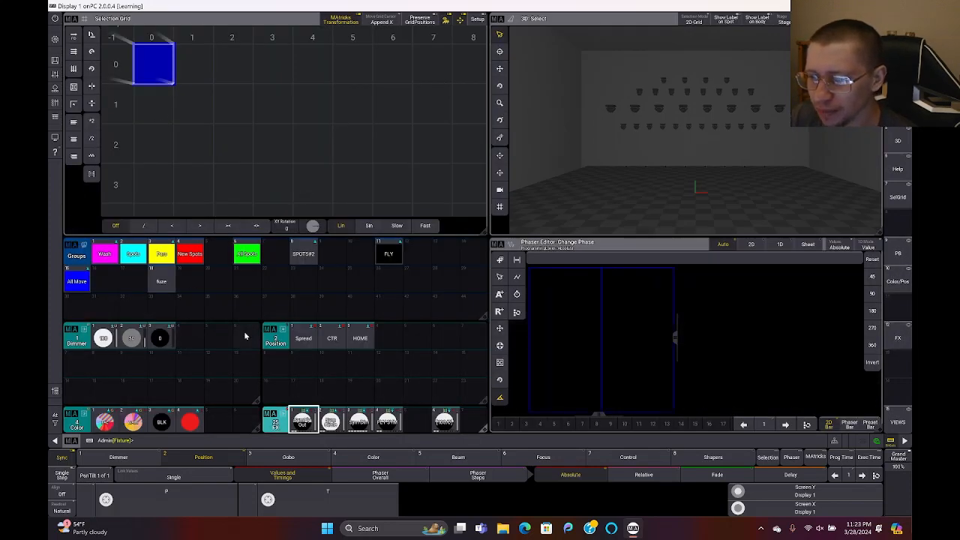
{"action": "left_click", "coordinate": [154, 279]}
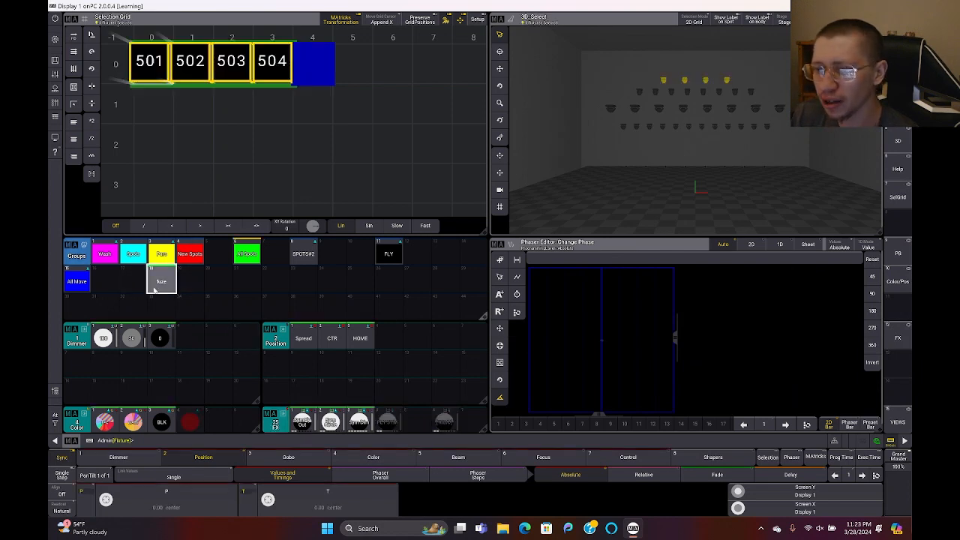
{"action": "left_click", "coordinate": [103, 337]}
{"action": "left_click", "coordinate": [132, 337]}
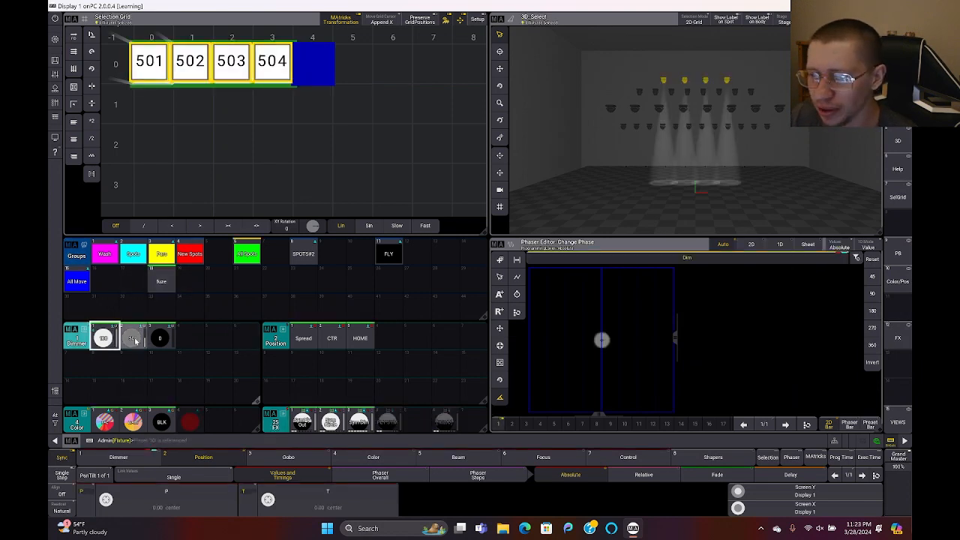
{"action": "left_click", "coordinate": [160, 338]}
{"action": "left_click", "coordinate": [303, 338]}
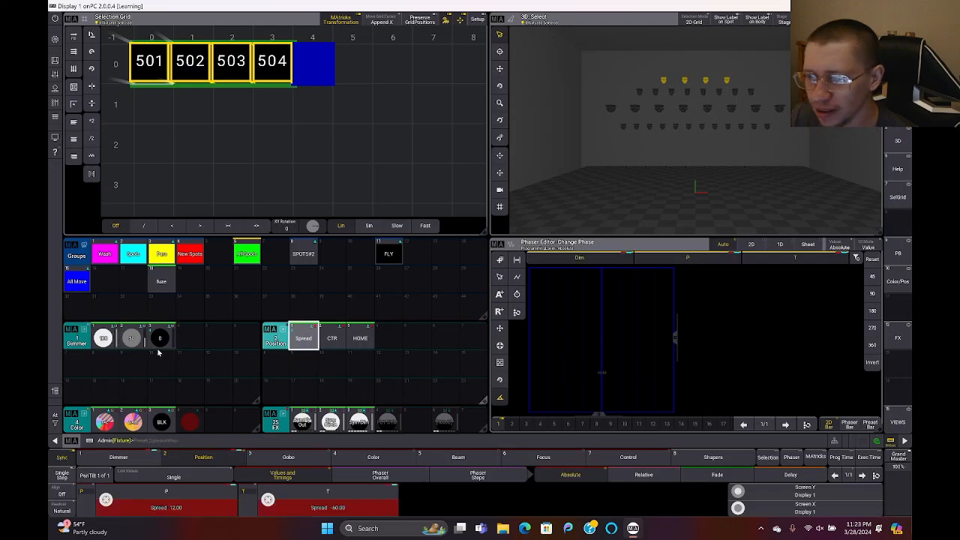
{"action": "left_click", "coordinate": [103, 338]}
{"action": "left_click", "coordinate": [332, 339]}
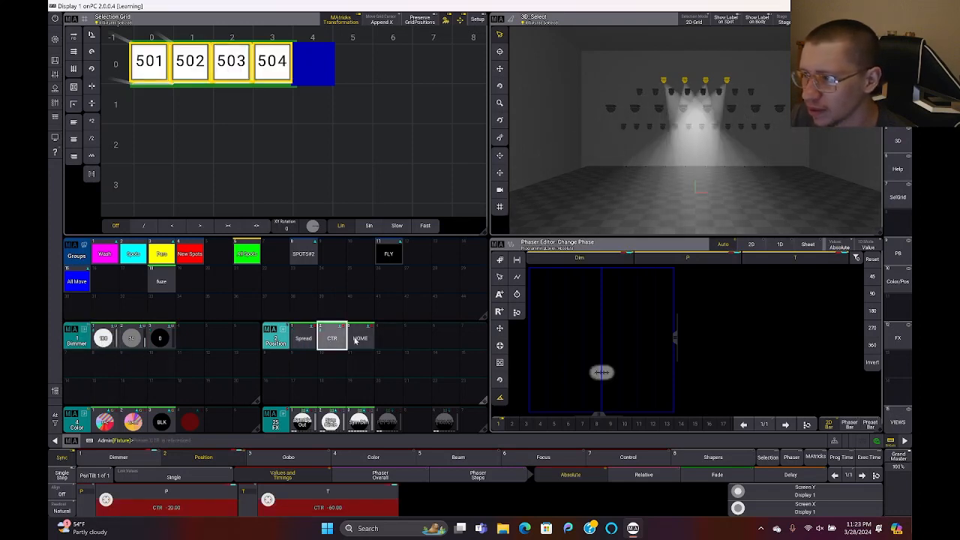
{"action": "left_click", "coordinate": [360, 338]}
Step: Try the SymFlyOut, Sym Circle and Sym Dim effect presets on the selected 'fuze' fixtures
{"action": "left_click", "coordinate": [302, 421]}
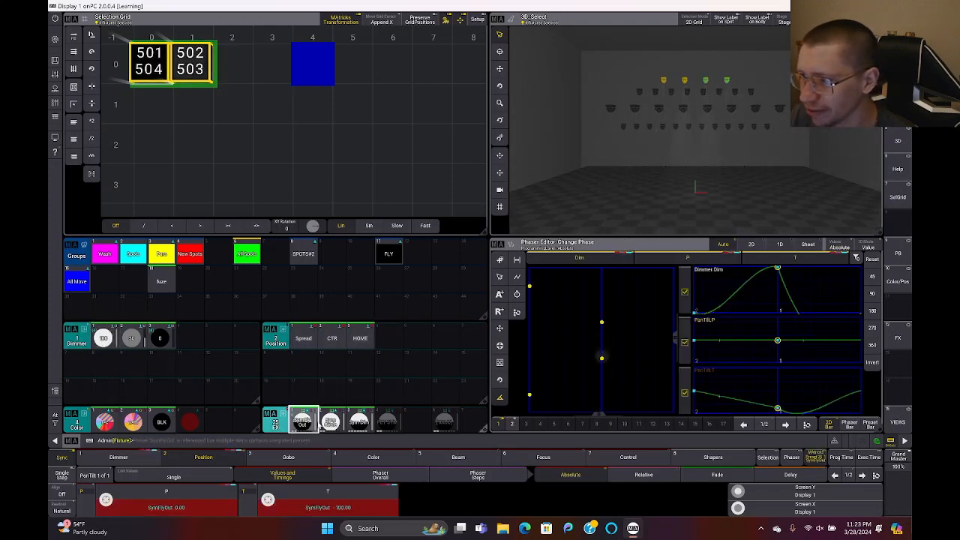
{"action": "left_click", "coordinate": [330, 422]}
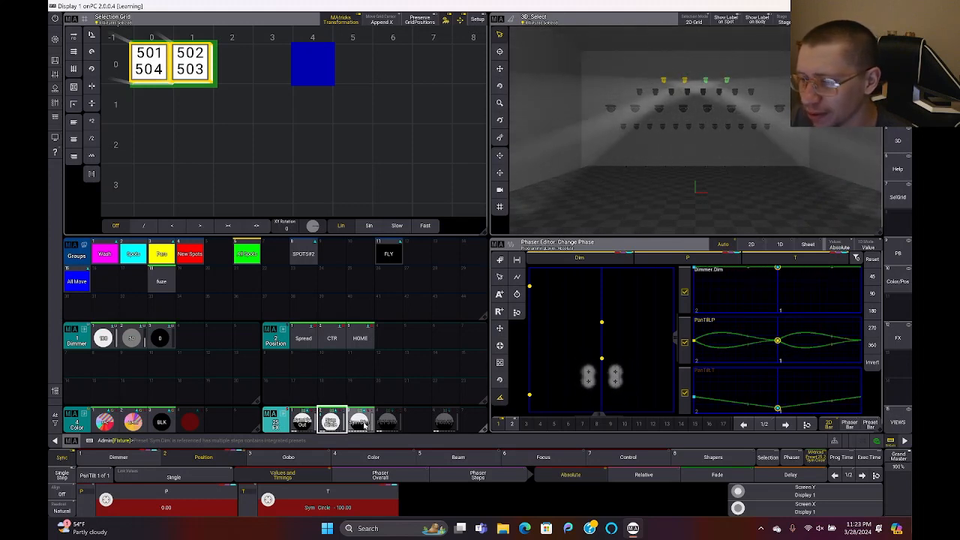
{"action": "left_click", "coordinate": [361, 422]}
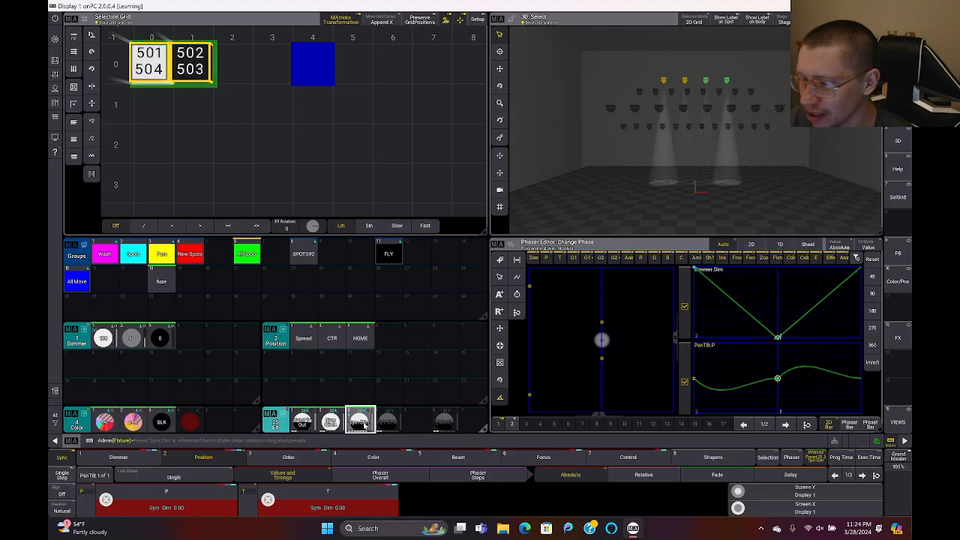
Step: Try the first three color presets, including BLK, on the 'fuze' fixtures and clear the programmer
{"action": "left_click", "coordinate": [133, 421]}
{"action": "left_click", "coordinate": [161, 424]}
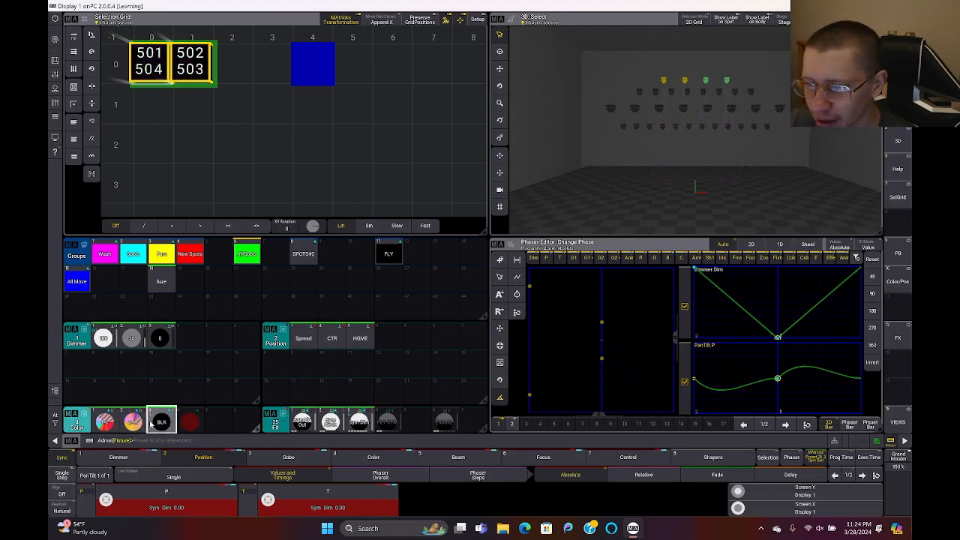
{"action": "left_click", "coordinate": [133, 422]}
{"action": "left_click", "coordinate": [104, 421]}
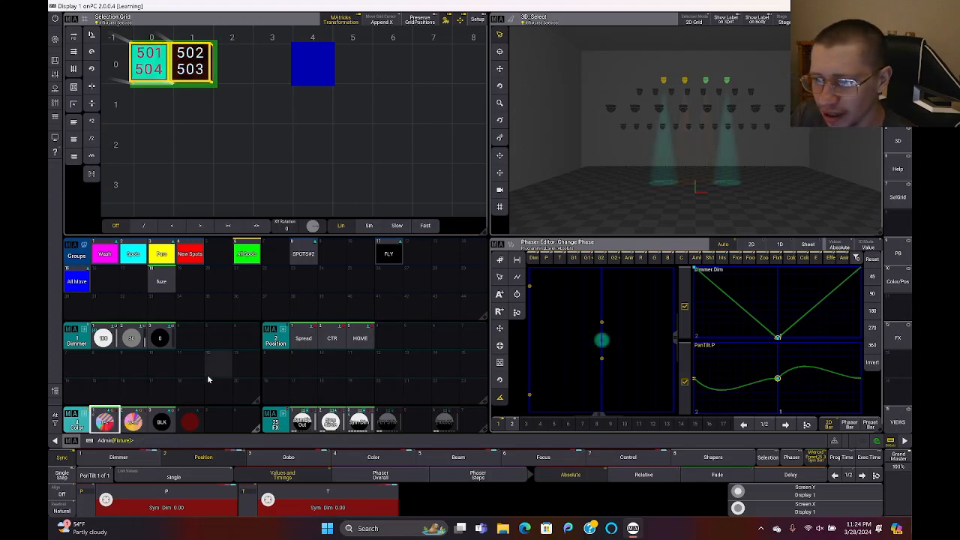
{"action": "key", "text": "Escape"}
{"action": "key", "text": "Escape"}
{"action": "key", "text": "Escape"}
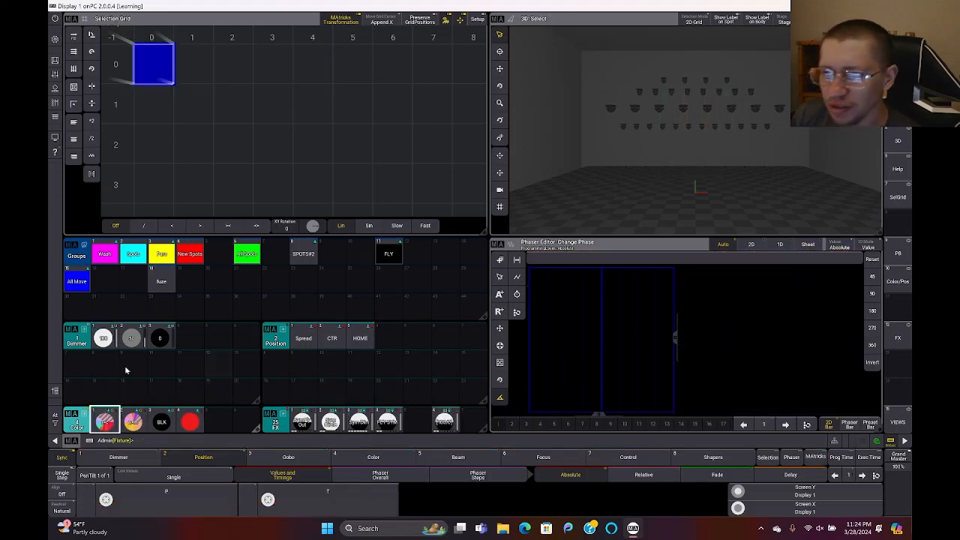
Step: Review the group and preset assignments in the recipes of cue 2 in the MAIN sequence
{"action": "left_click", "coordinate": [898, 252]}
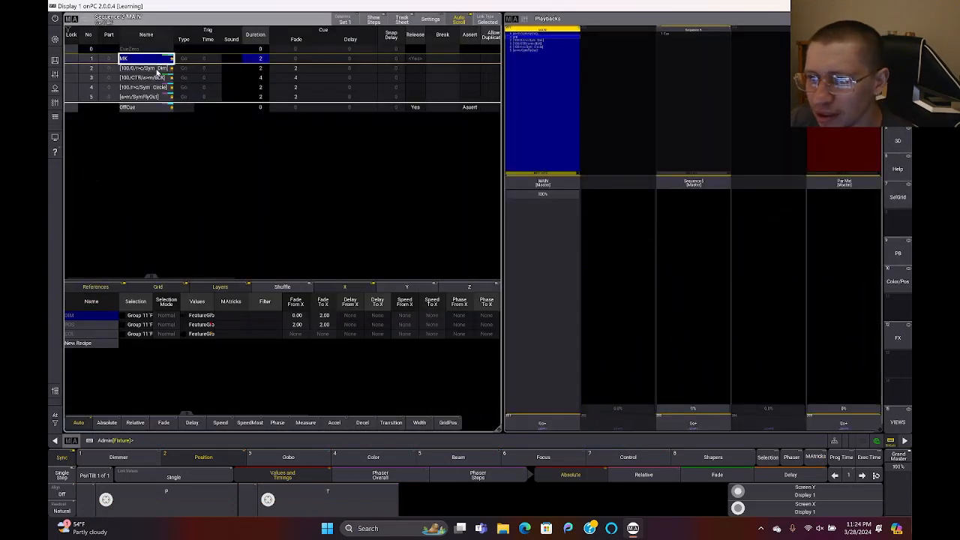
{"action": "left_click", "coordinate": [157, 69]}
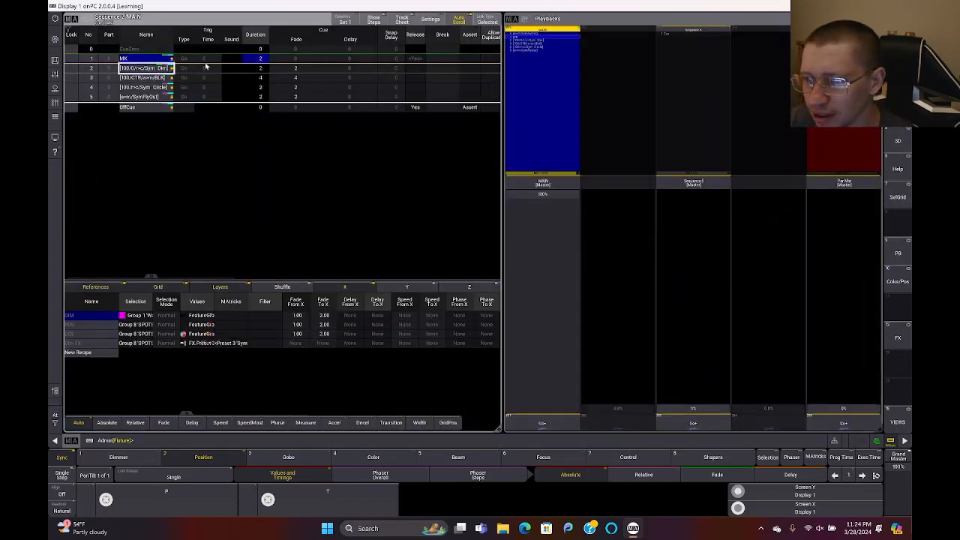
{"action": "left_click", "coordinate": [140, 343]}
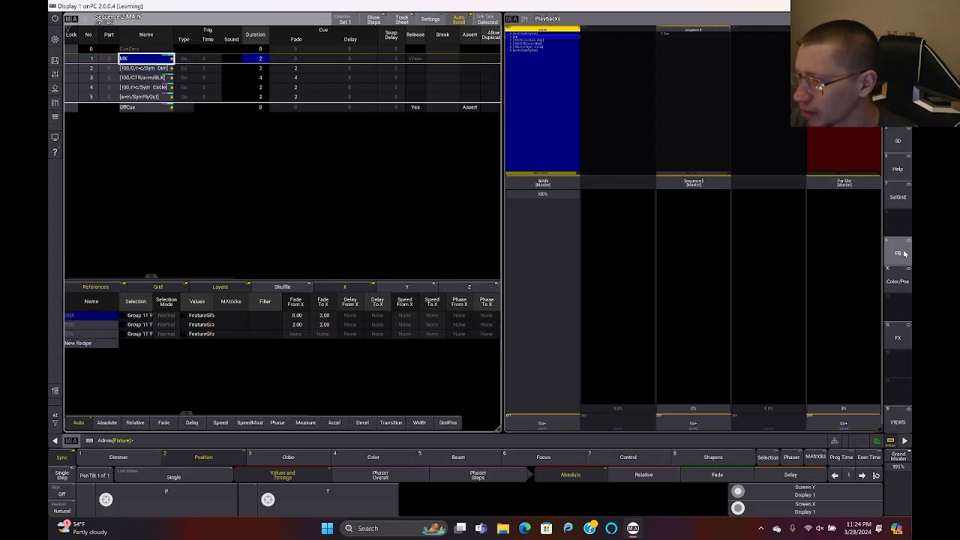
{"action": "left_click", "coordinate": [894, 297]}
{"action": "left_click", "coordinate": [892, 286]}
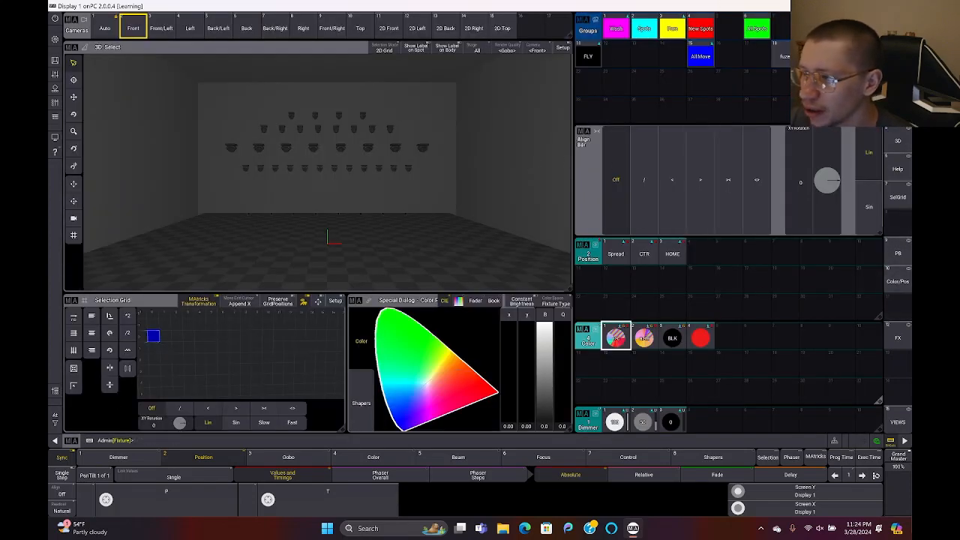
Step: Recall the 'SPOTS#2' group in the selection grid, and replace it with group 6 'All Spots'
{"action": "left_click", "coordinate": [897, 196]}
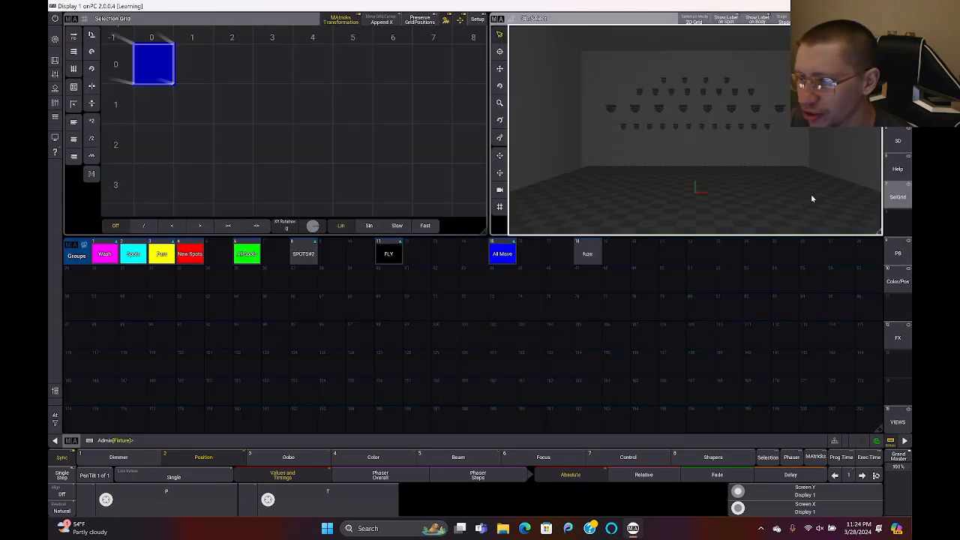
{"action": "left_click", "coordinate": [314, 255]}
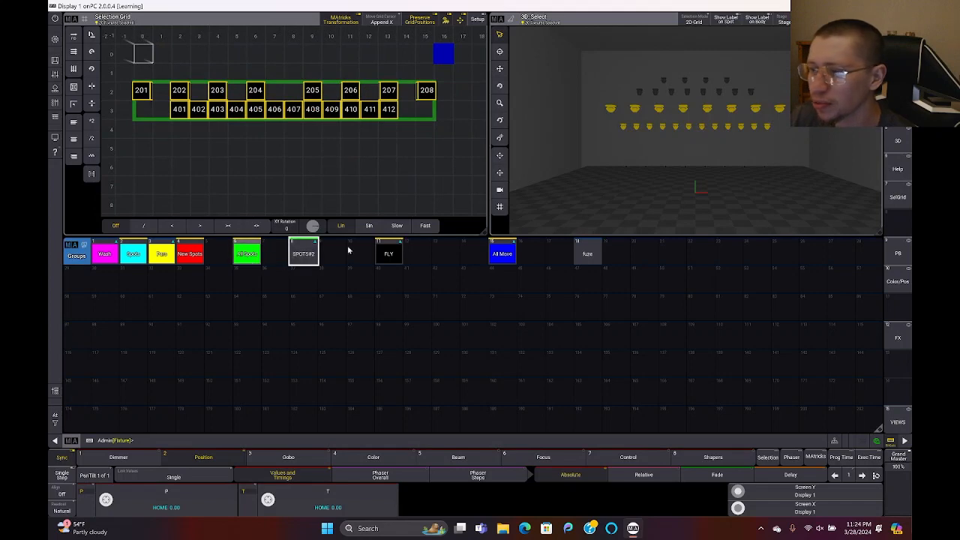
{"action": "left_click", "coordinate": [244, 250]}
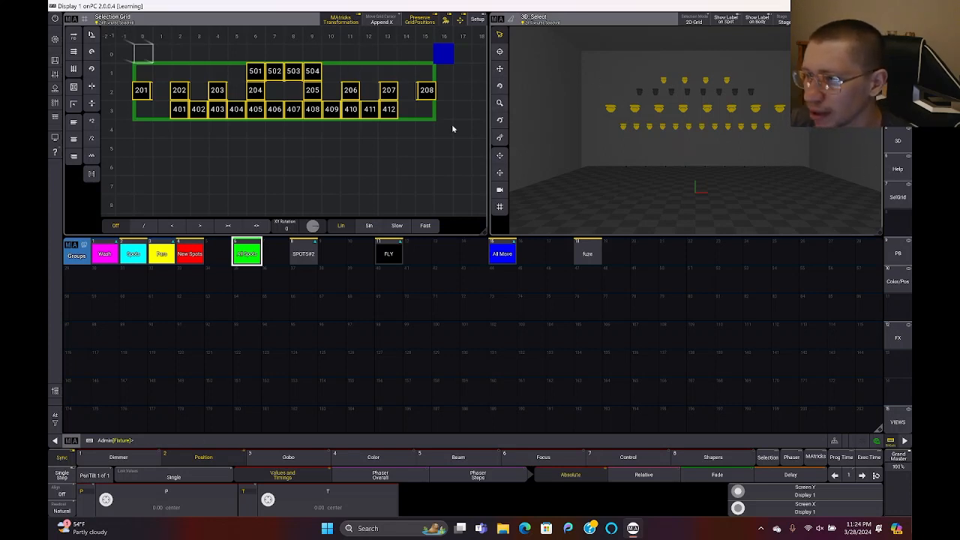
Step: Spread fixtures 501, 502, 503 and 504 to columns 3, 5, 10 and 12 of their selection grid row
{"action": "left_click", "coordinate": [477, 20]}
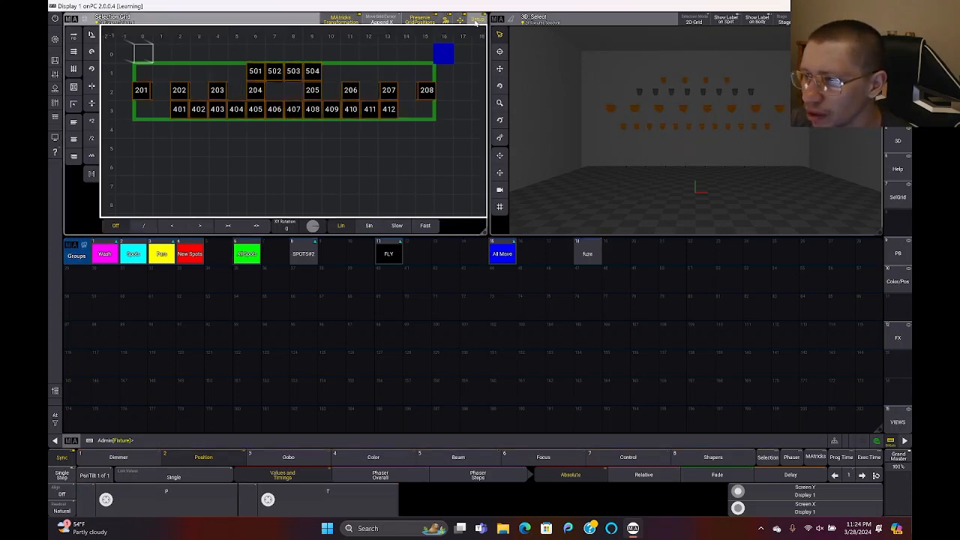
{"action": "left_click", "coordinate": [256, 72]}
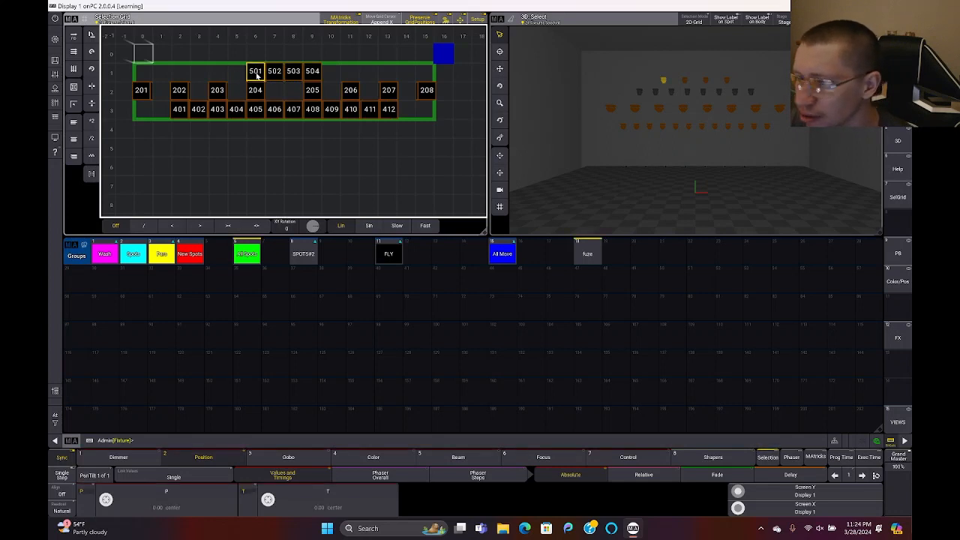
{"action": "left_click_drag", "start_coordinate": [258, 75], "coordinate": [205, 80]}
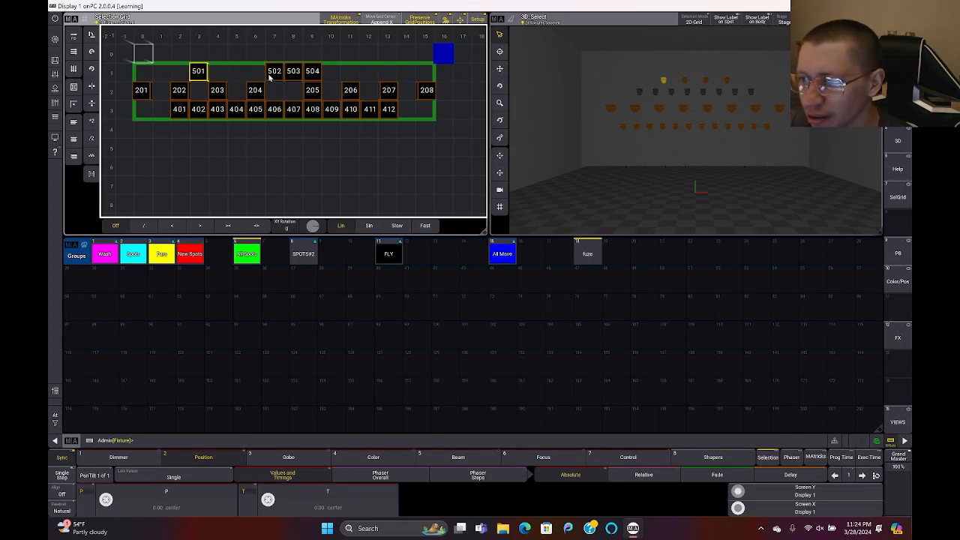
{"action": "left_click_drag", "start_coordinate": [273, 76], "coordinate": [246, 76]}
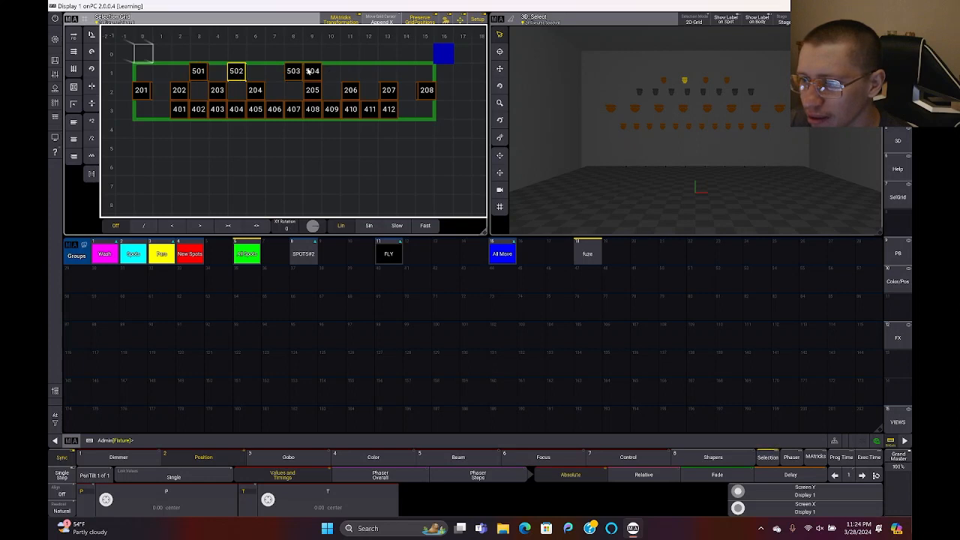
{"action": "left_click_drag", "start_coordinate": [308, 71], "coordinate": [368, 76]}
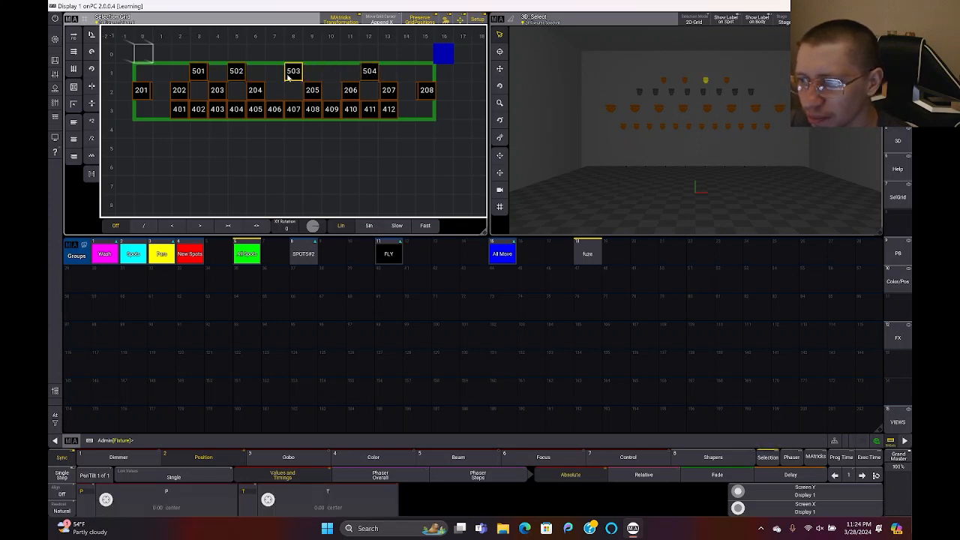
{"action": "left_click_drag", "start_coordinate": [288, 77], "coordinate": [335, 76]}
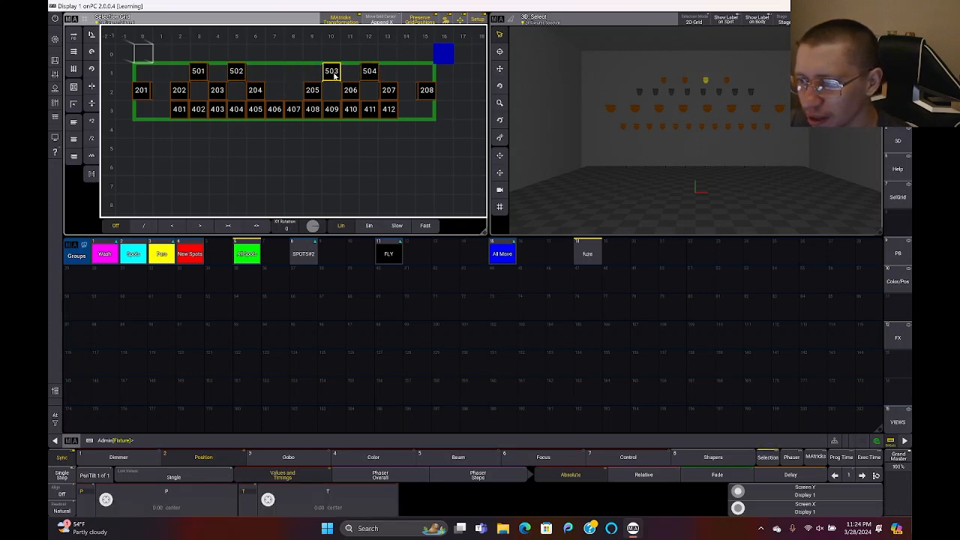
Step: Try to overwrite group 6 'All Spots' with the rearranged grid and recall the group to check it
{"action": "left_click", "coordinate": [253, 254]}
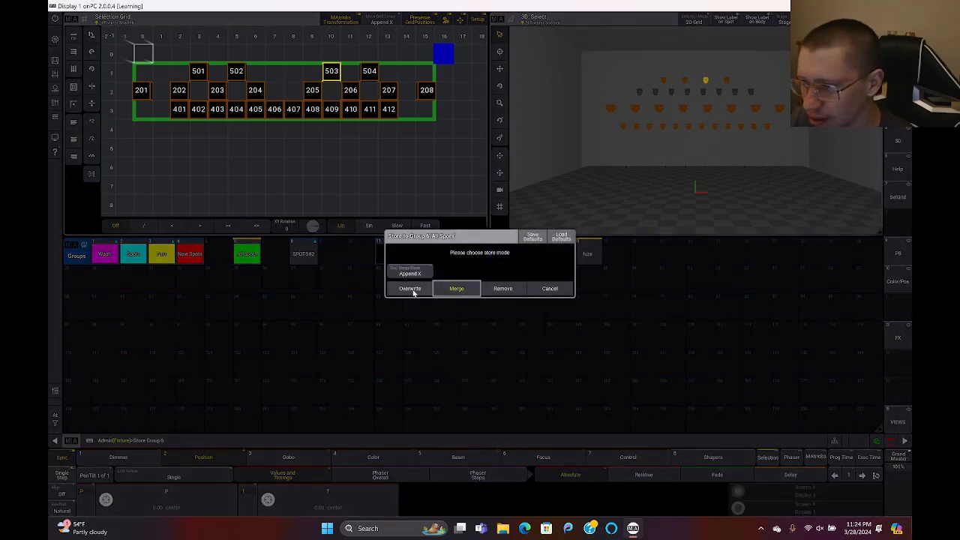
{"action": "left_click", "coordinate": [411, 288]}
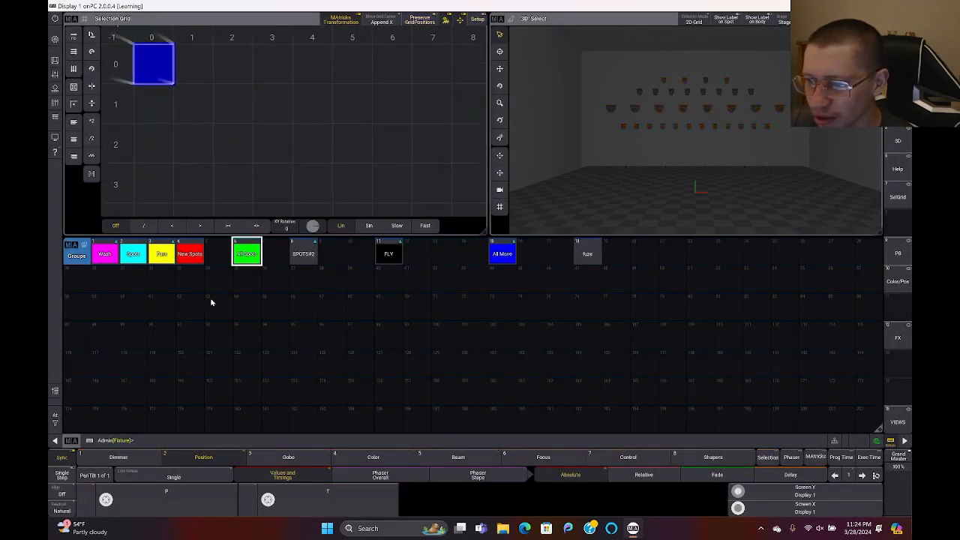
{"action": "left_click", "coordinate": [250, 259]}
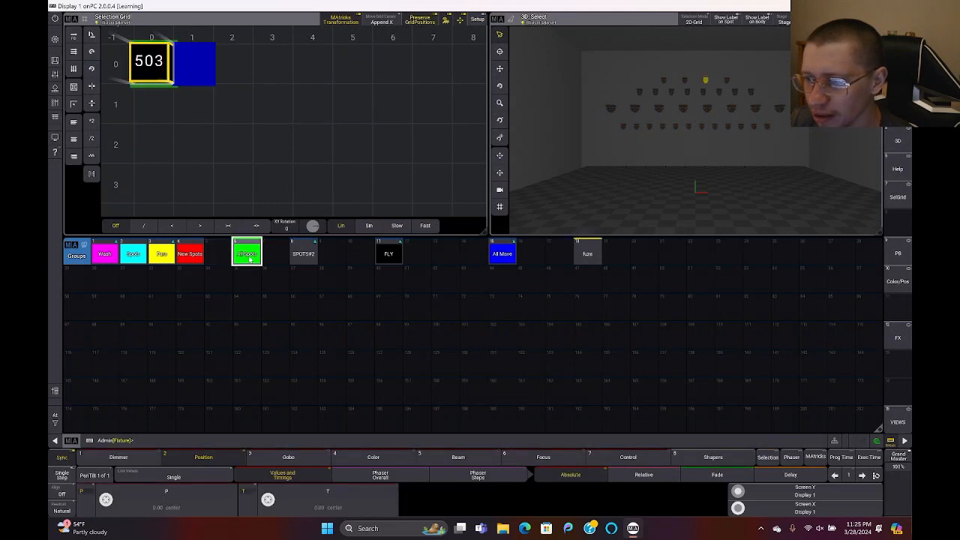
{"action": "left_click", "coordinate": [250, 260]}
{"action": "key", "text": "BackSpace"}
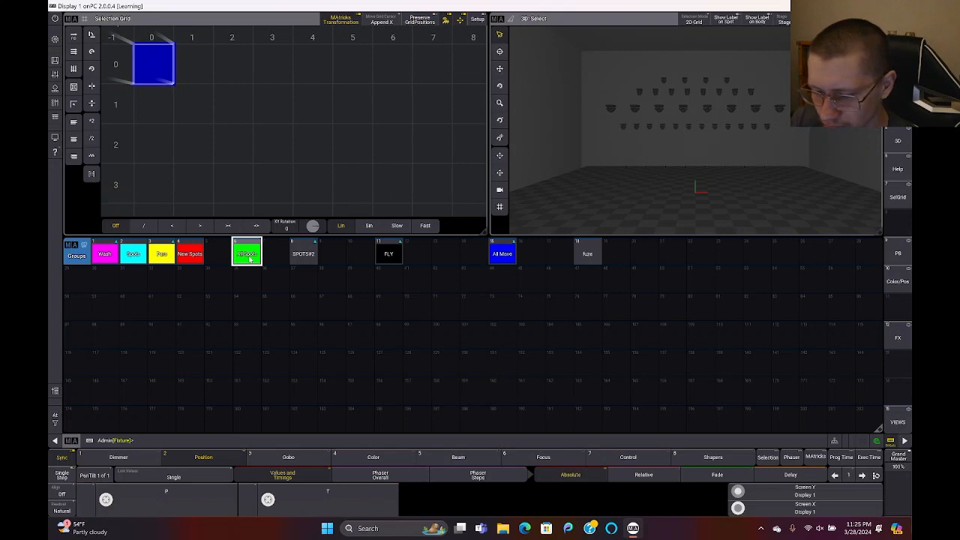
{"action": "left_click", "coordinate": [250, 259]}
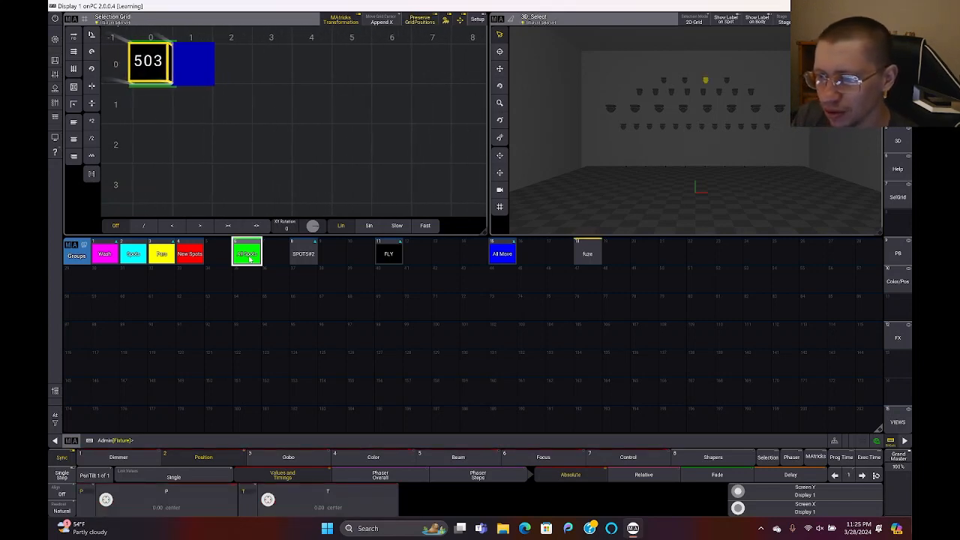
{"action": "key", "text": "BackSpace"}
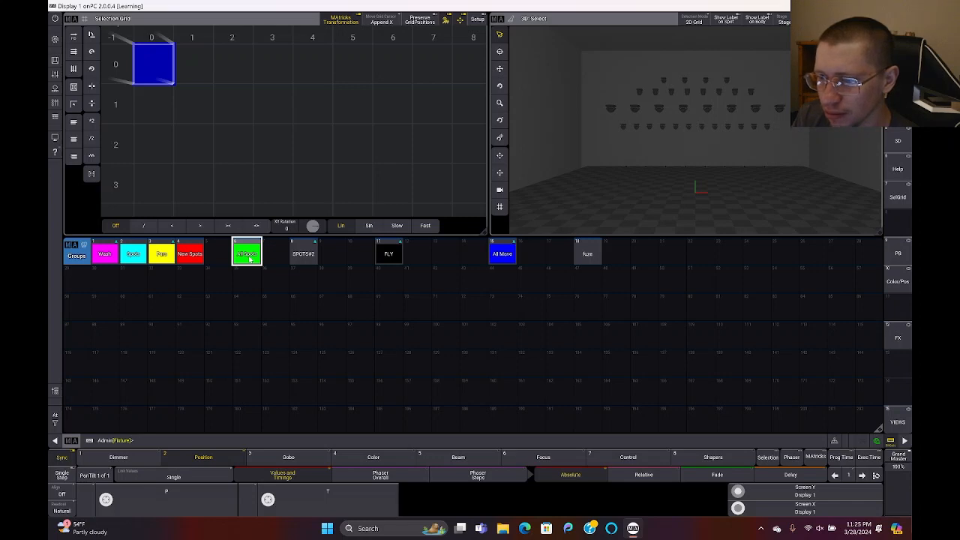
{"action": "left_click", "coordinate": [250, 259]}
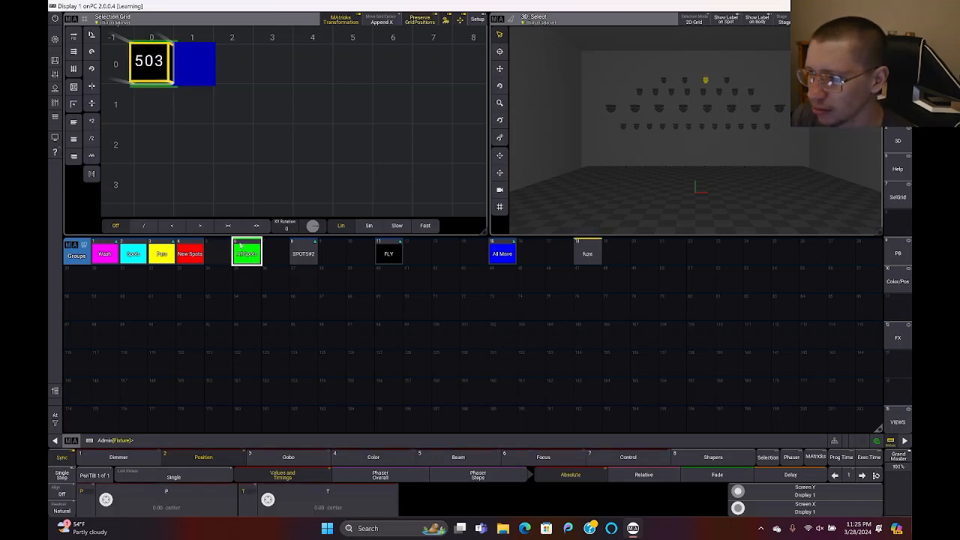
Step: Bring back the rearranged grid, select all its fixtures, and overwrite group 6 'All Spots' with them
{"action": "left_click", "coordinate": [295, 242]}
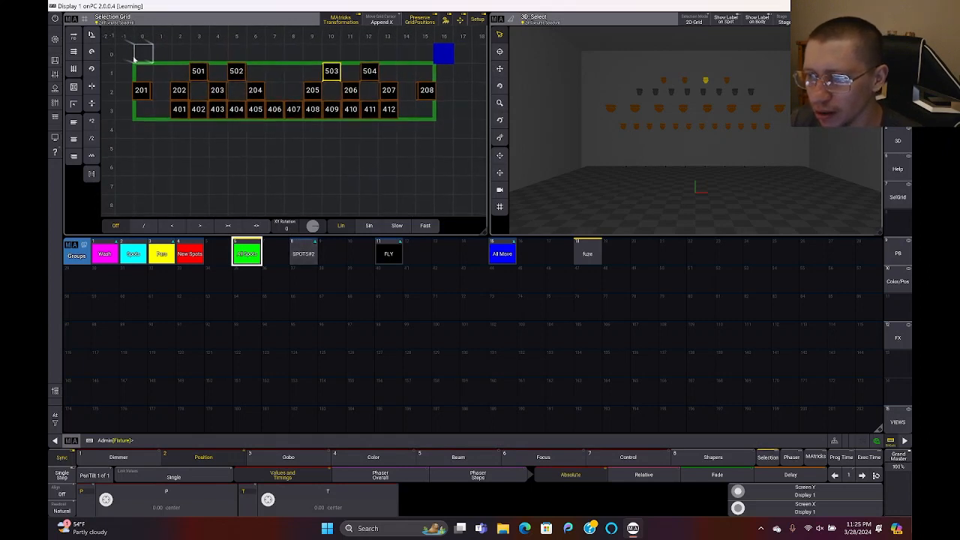
{"action": "left_click_drag", "start_coordinate": [135, 58], "coordinate": [441, 145]}
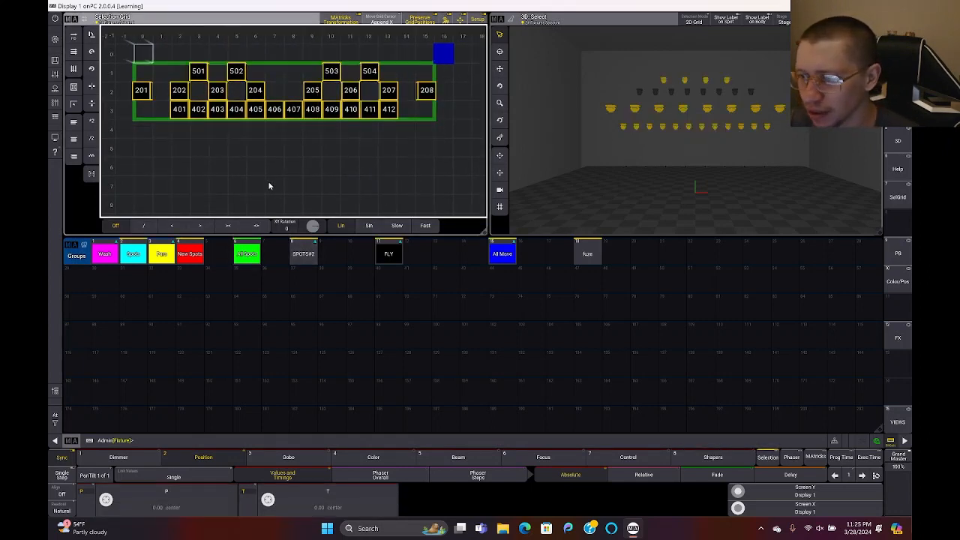
{"action": "left_click", "coordinate": [254, 260]}
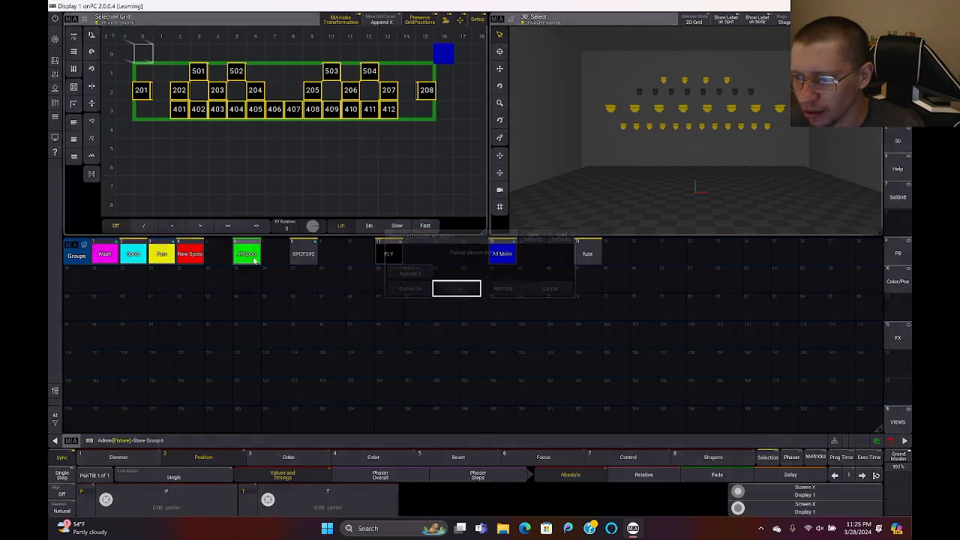
{"action": "left_click", "coordinate": [411, 289]}
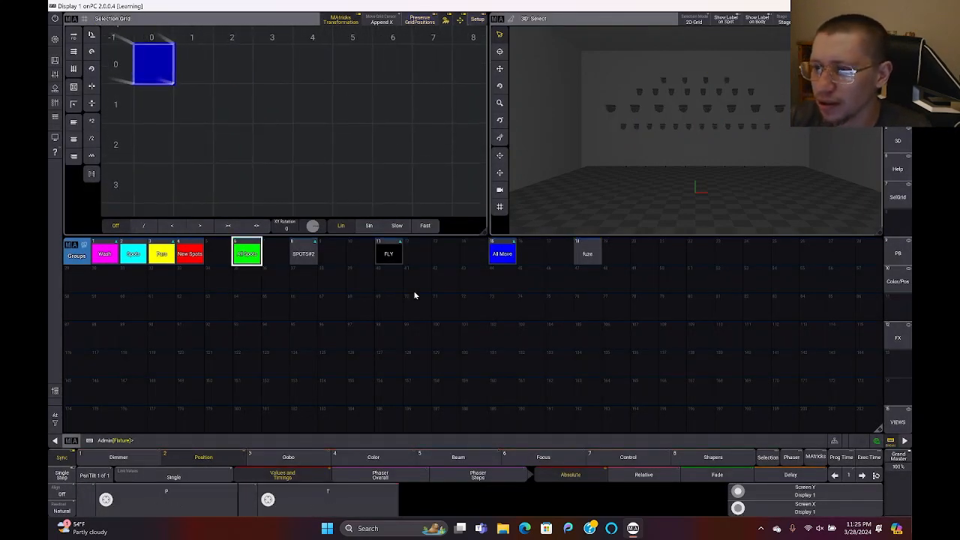
Step: Recall group 6 'All Spots' twice to check its stored grid layout, clearing the selection after each recall
{"action": "left_click", "coordinate": [248, 258]}
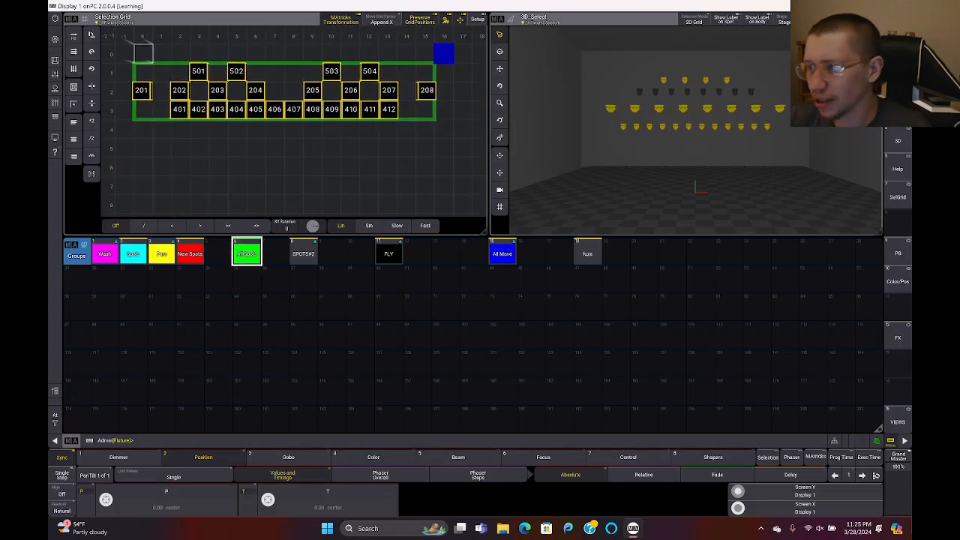
{"action": "key", "text": "Escape"}
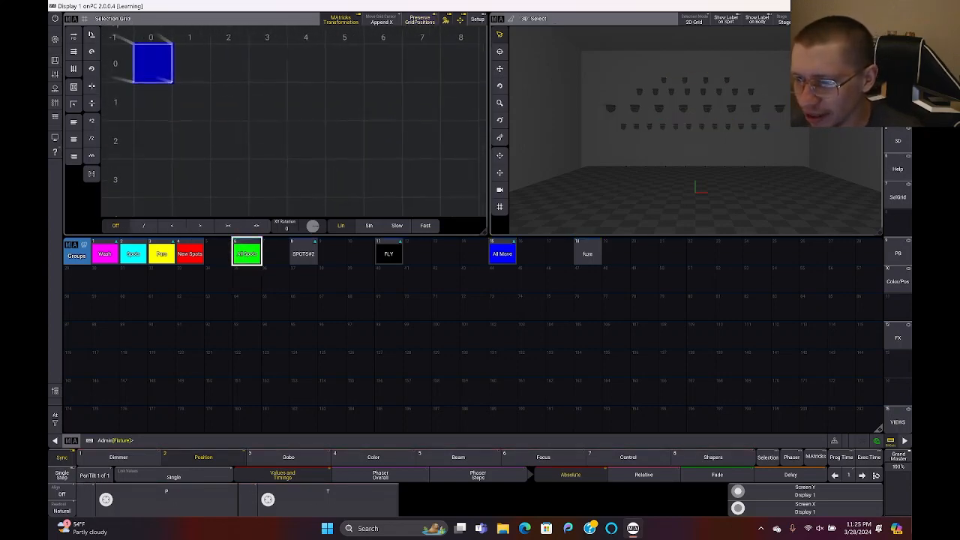
{"action": "left_click", "coordinate": [256, 257]}
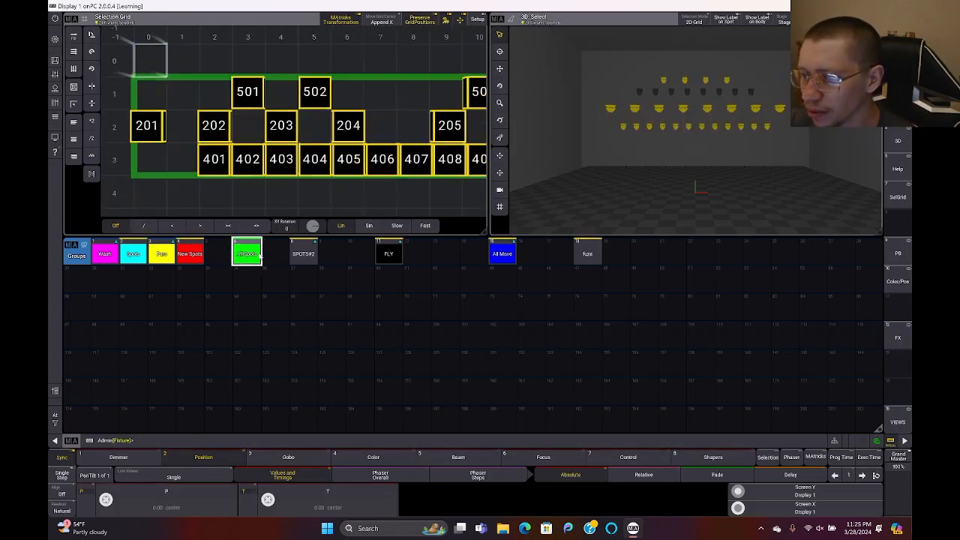
{"action": "key", "text": "Escape"}
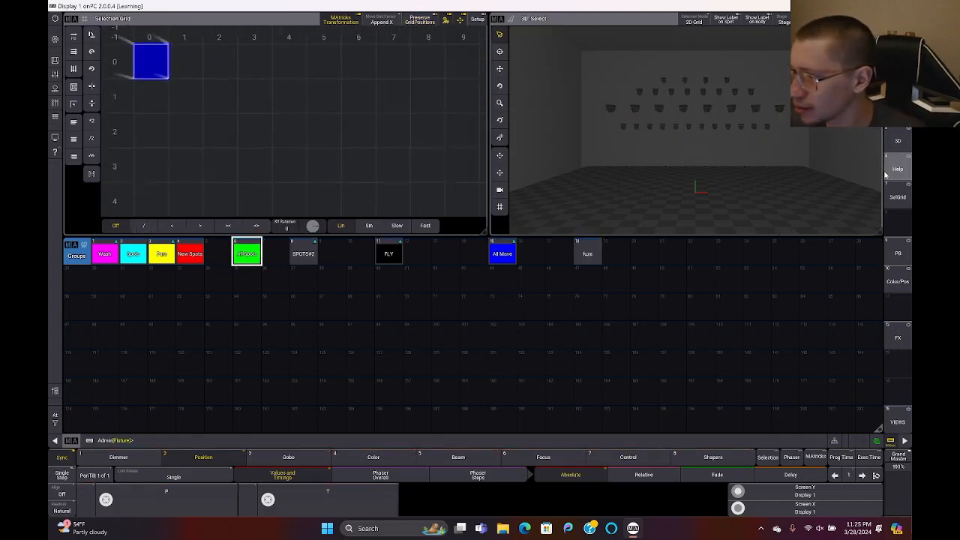
Step: Show the recipes of cue 2 in the MAIN sequence and check the sequence sheet's mask settings for recipe display
{"action": "left_click", "coordinate": [906, 252]}
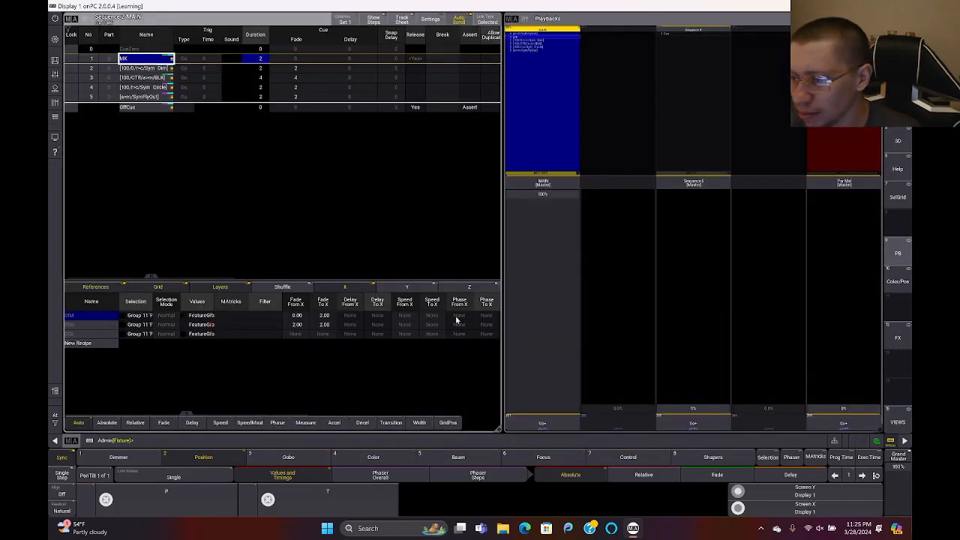
{"action": "left_click", "coordinate": [146, 69]}
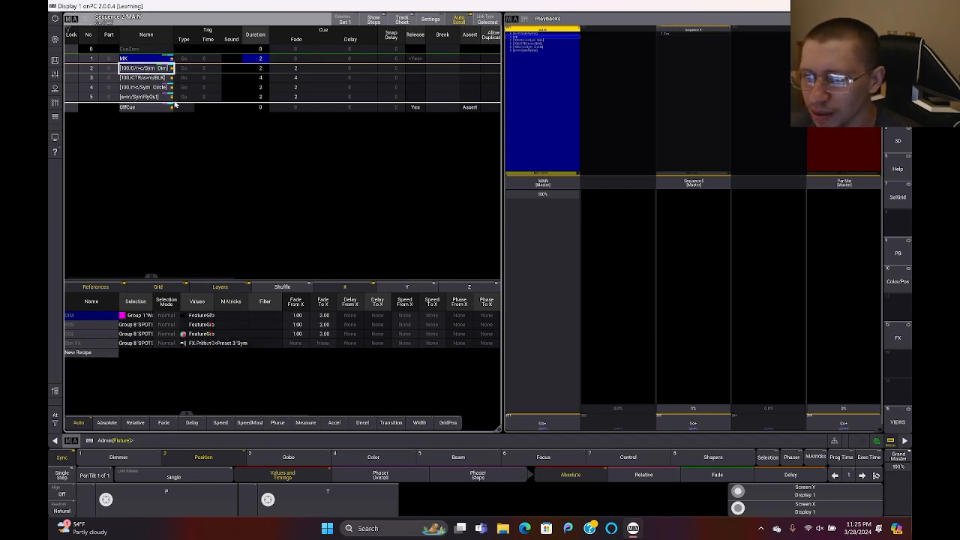
{"action": "left_click", "coordinate": [74, 20]}
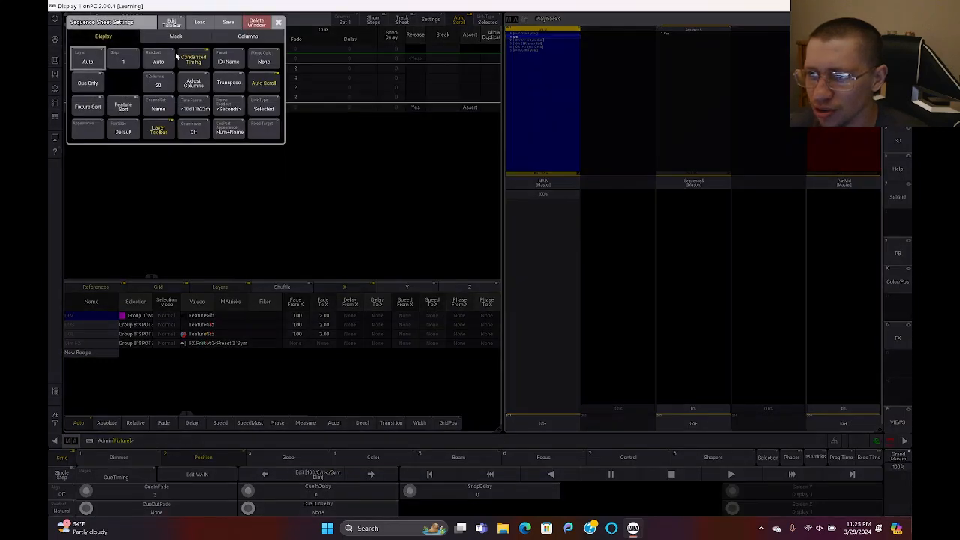
{"action": "left_click", "coordinate": [170, 39]}
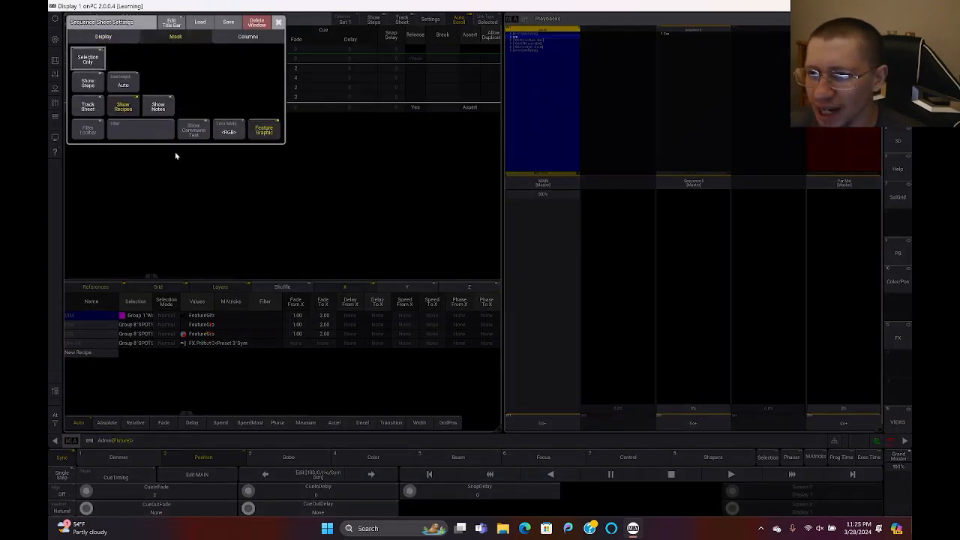
{"action": "left_click", "coordinate": [278, 22]}
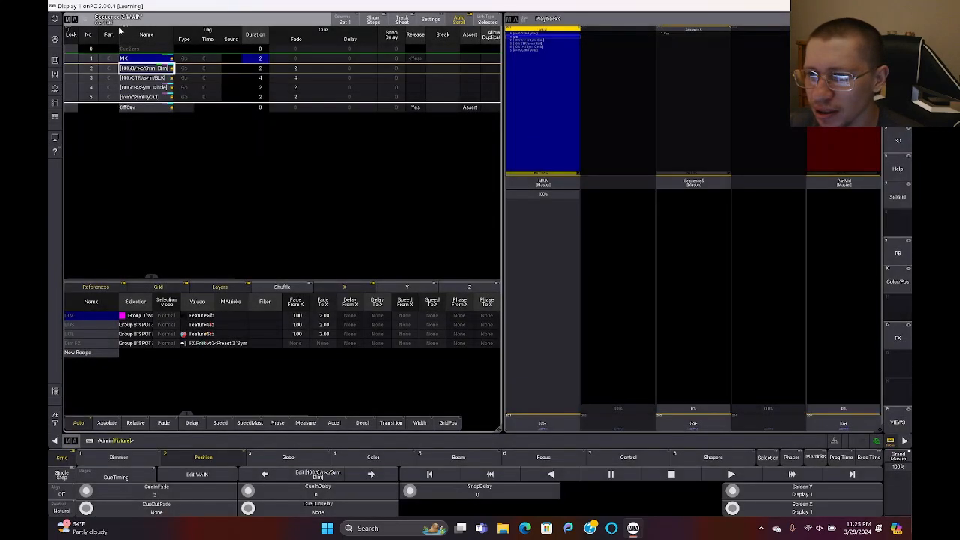
Step: Set the selection of cue 2's three 'SPOTS#2' recipes to group 6 'All Spots'
{"action": "left_click_drag", "start_coordinate": [135, 327], "coordinate": [136, 346]}
{"action": "right_click", "coordinate": [137, 346]}
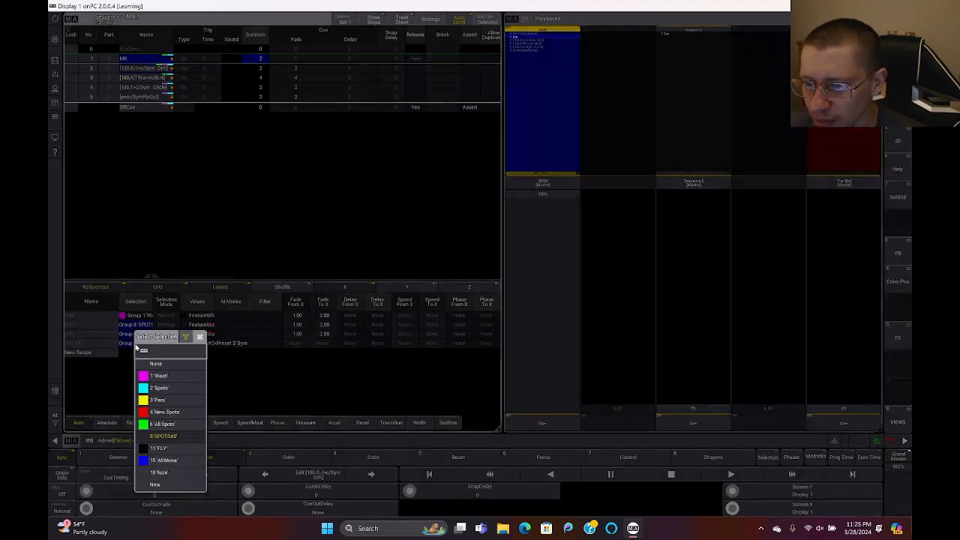
{"action": "left_click", "coordinate": [159, 424]}
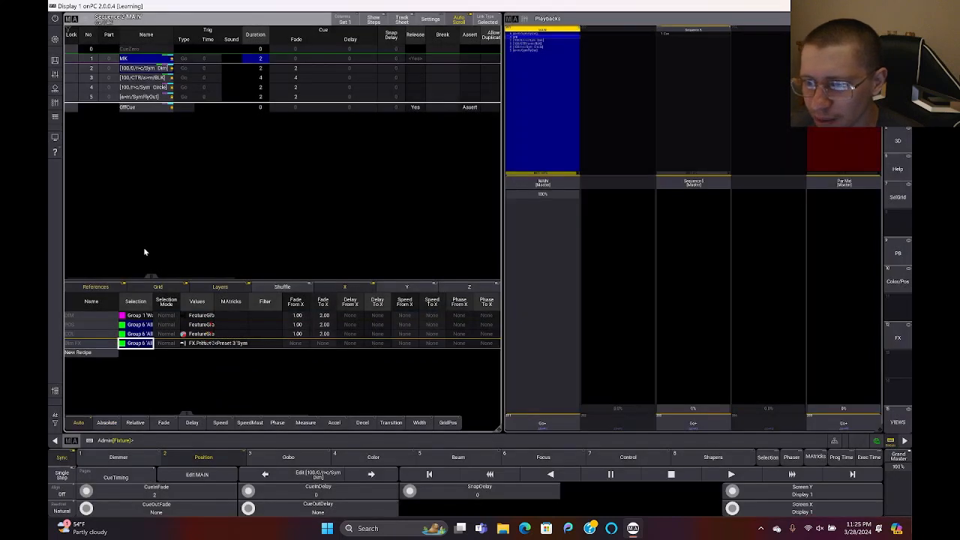
Step: Set the selection of the first three recipes in MAIN cue 3 to group 6 'All Spots'
{"action": "left_click", "coordinate": [142, 68]}
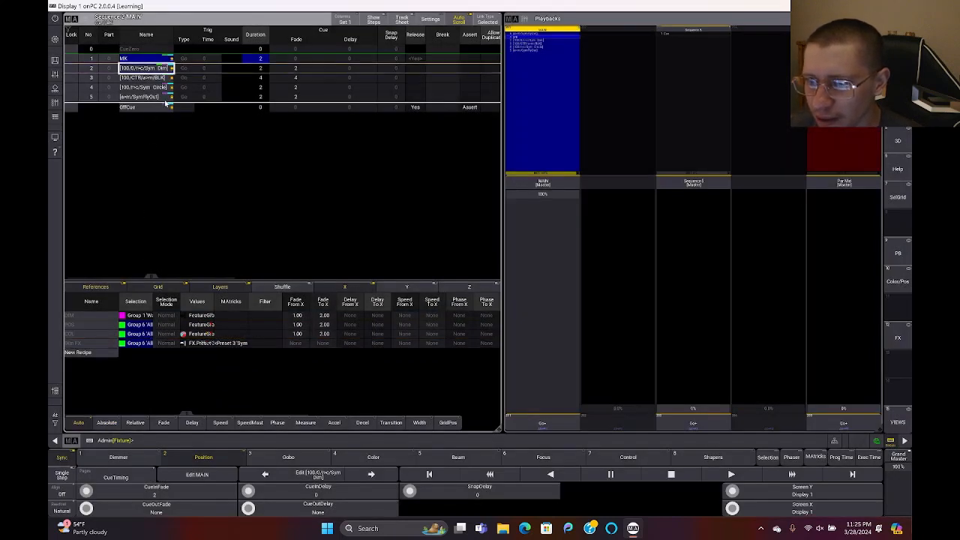
{"action": "left_click", "coordinate": [160, 78]}
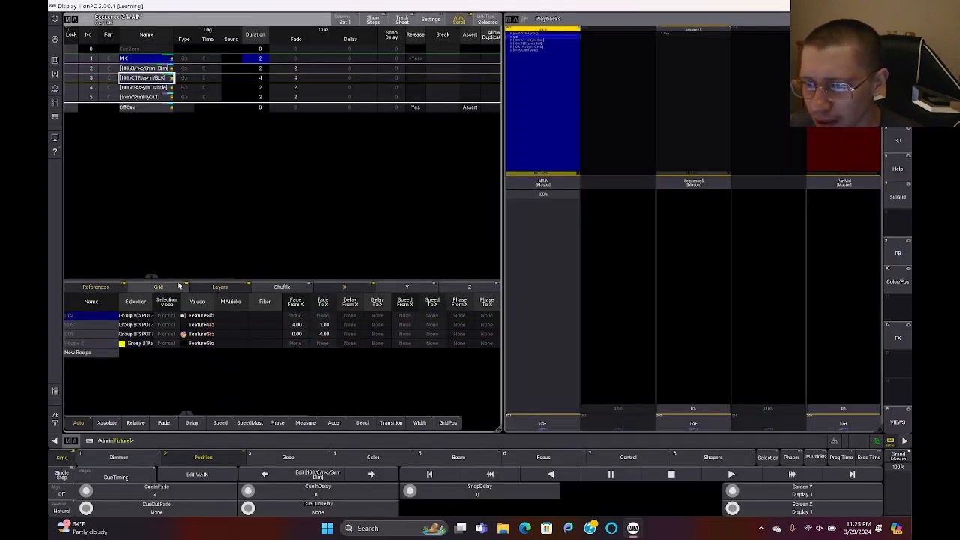
{"action": "left_click_drag", "start_coordinate": [151, 317], "coordinate": [150, 336]}
{"action": "left_click", "coordinate": [150, 336]}
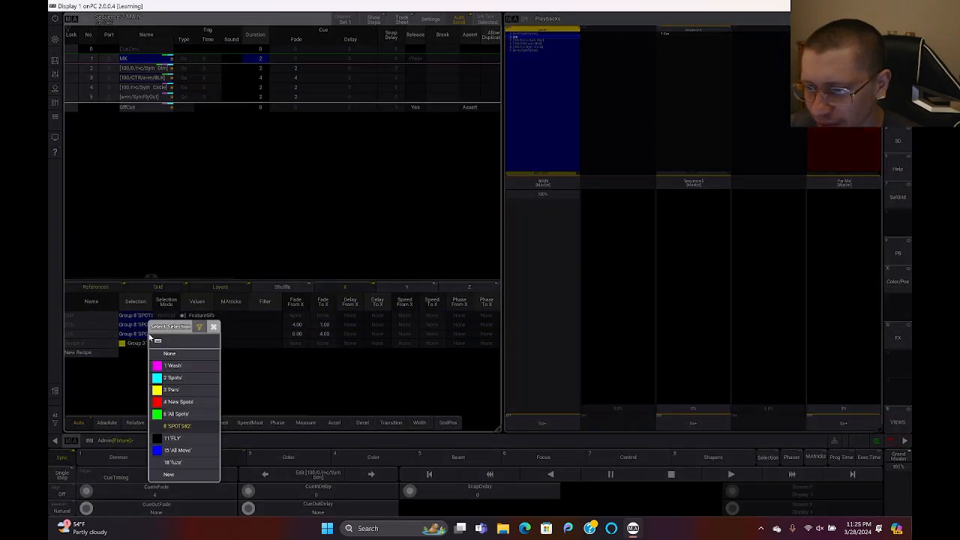
{"action": "left_click", "coordinate": [174, 414]}
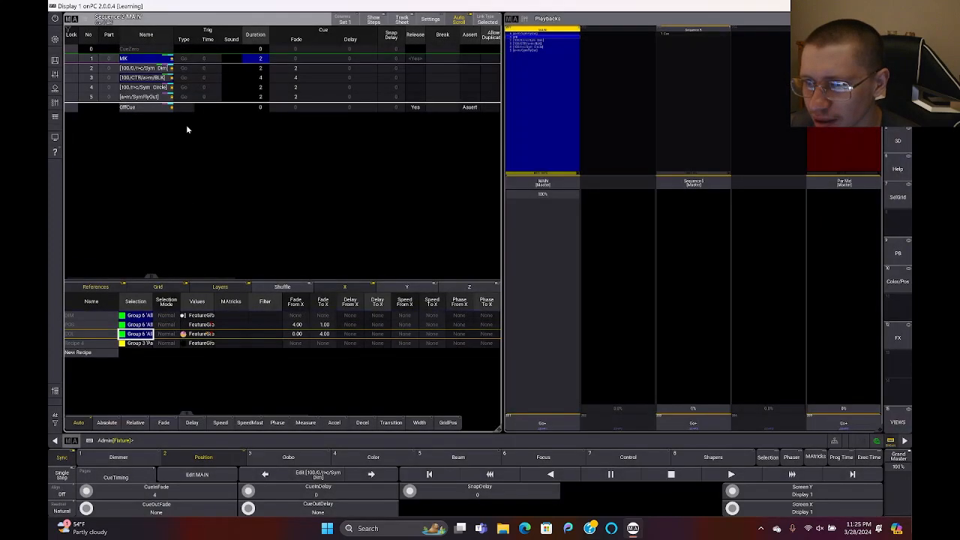
Step: Set the selection of all four recipes in MAIN cue 4 to group 6 'All Spots'
{"action": "left_click", "coordinate": [157, 89]}
{"action": "left_click", "coordinate": [150, 354]}
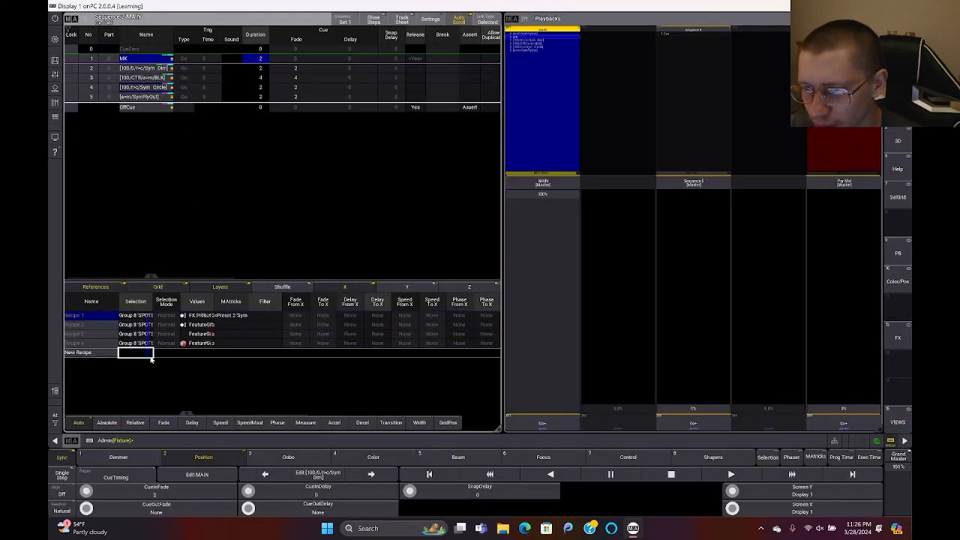
{"action": "left_click_drag", "start_coordinate": [151, 359], "coordinate": [146, 345]}
{"action": "right_click", "coordinate": [146, 345]}
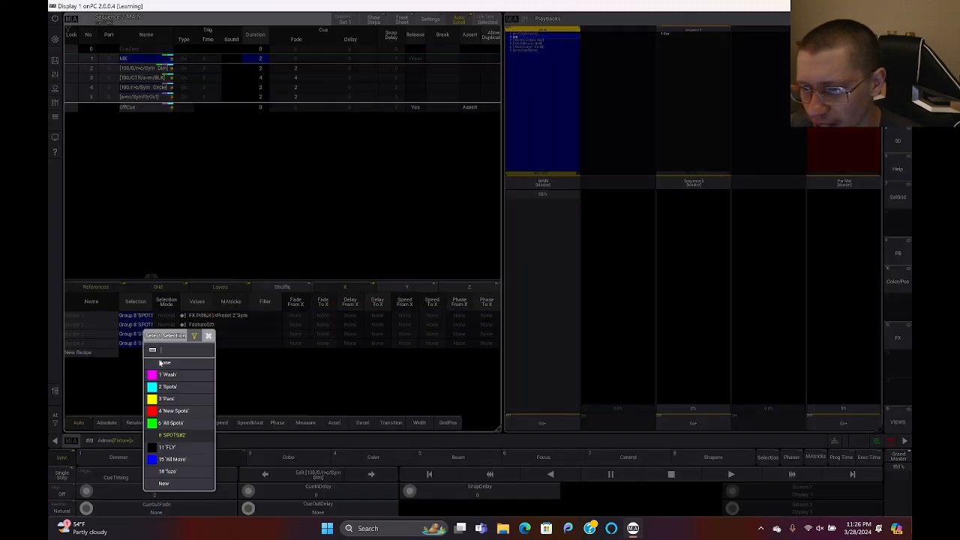
{"action": "left_click", "coordinate": [171, 422]}
Step: Set the selection of both recipes in MAIN cue 5 to group 6 'All Spots'
{"action": "left_click", "coordinate": [148, 98]}
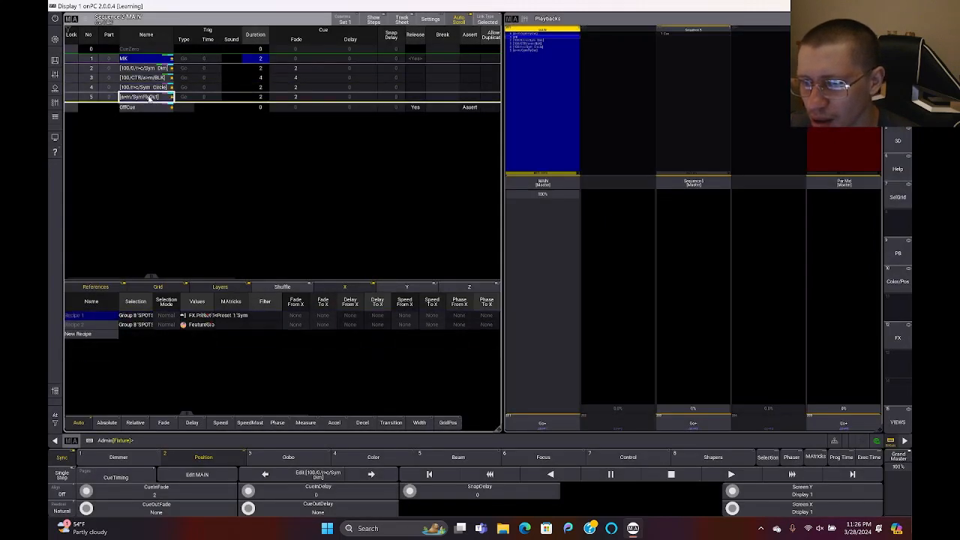
{"action": "left_click_drag", "start_coordinate": [150, 318], "coordinate": [149, 325]}
{"action": "right_click", "coordinate": [150, 325]}
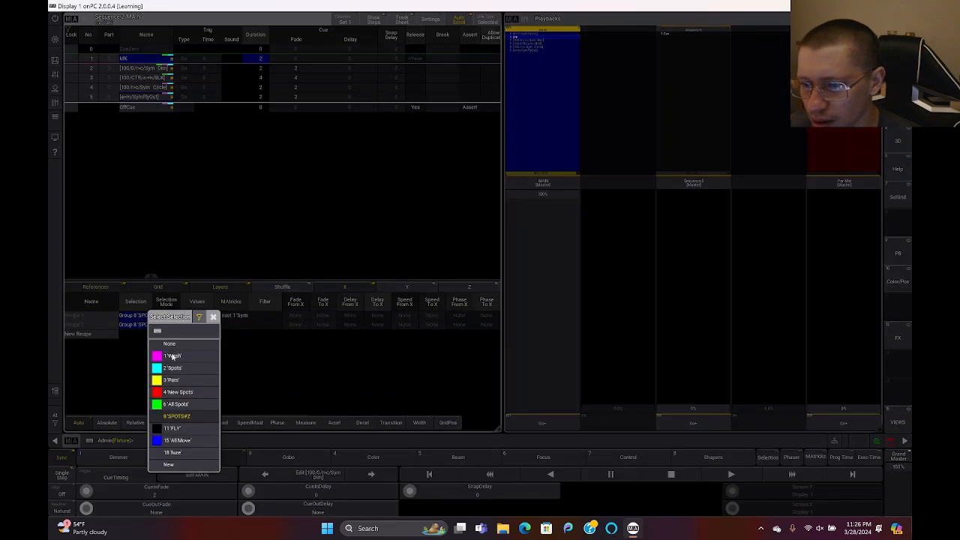
{"action": "left_click", "coordinate": [173, 404]}
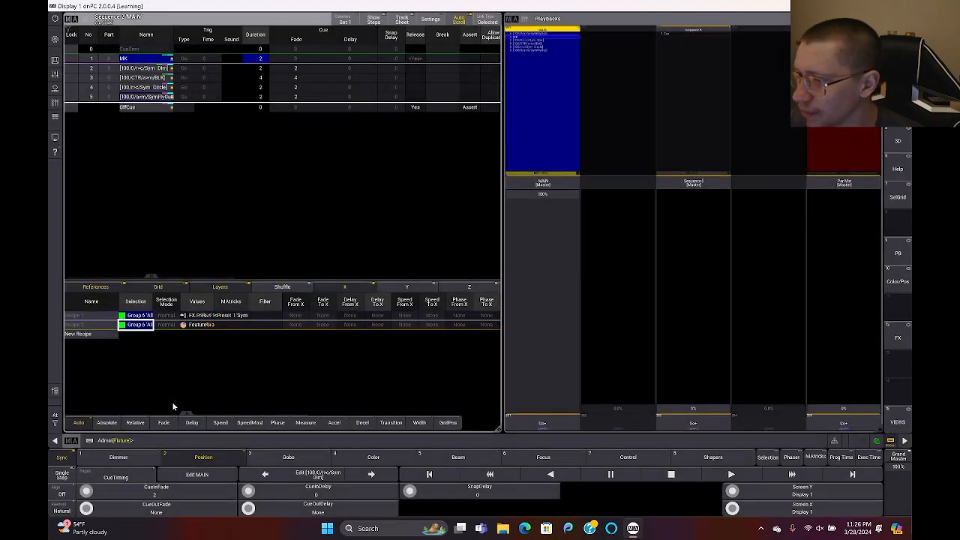
Step: Play the MAIN sequence's cues with the 3D stage in view, and lower its master fader to 0%
{"action": "mouse_move", "coordinate": [542, 196]}
{"action": "left_mouse_down"}
{"action": "mouse_move", "coordinate": [542, 409]}
{"action": "mouse_move", "coordinate": [542, 192]}
{"action": "left_mouse_up"}
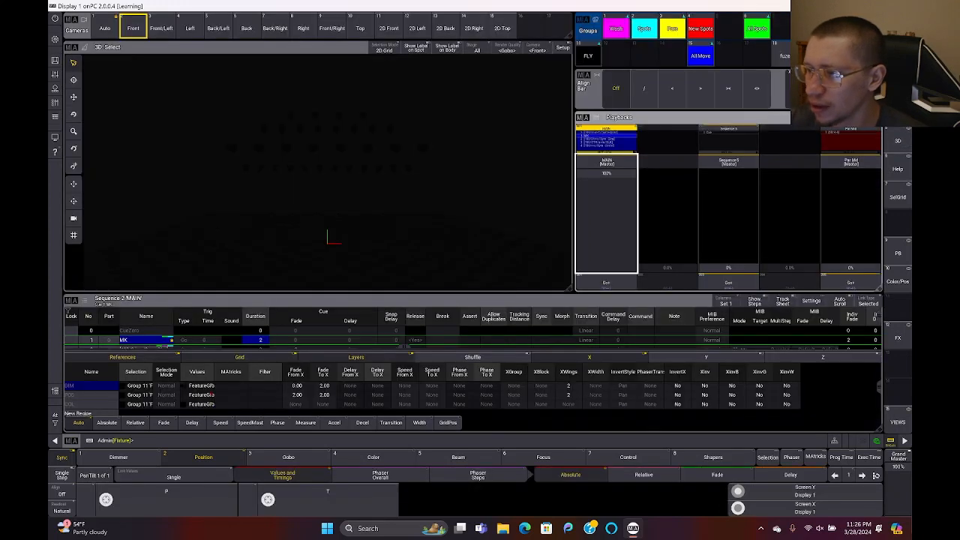
{"action": "left_click", "coordinate": [614, 284]}
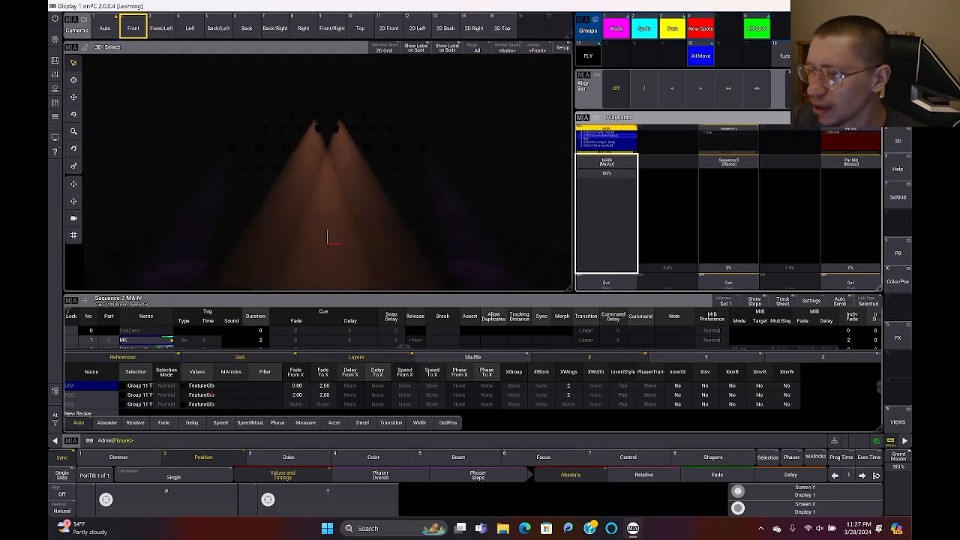
{"action": "left_click", "coordinate": [612, 283]}
{"action": "left_click_drag", "start_coordinate": [607, 173], "coordinate": [607, 267]}
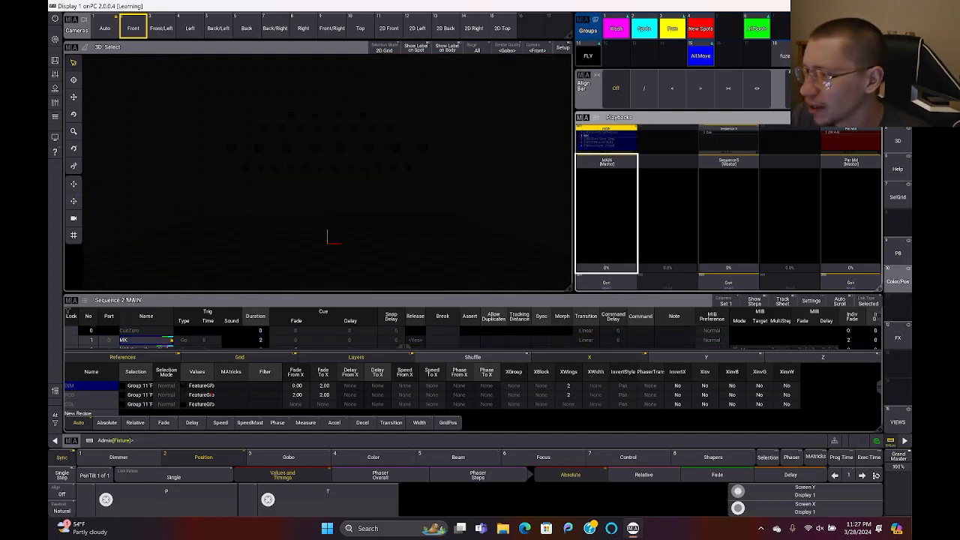
Step: Examine the recipe columns of MAIN cue 1 'MK' and the Selection Mode options of its DIM recipe
{"action": "left_click", "coordinate": [898, 253]}
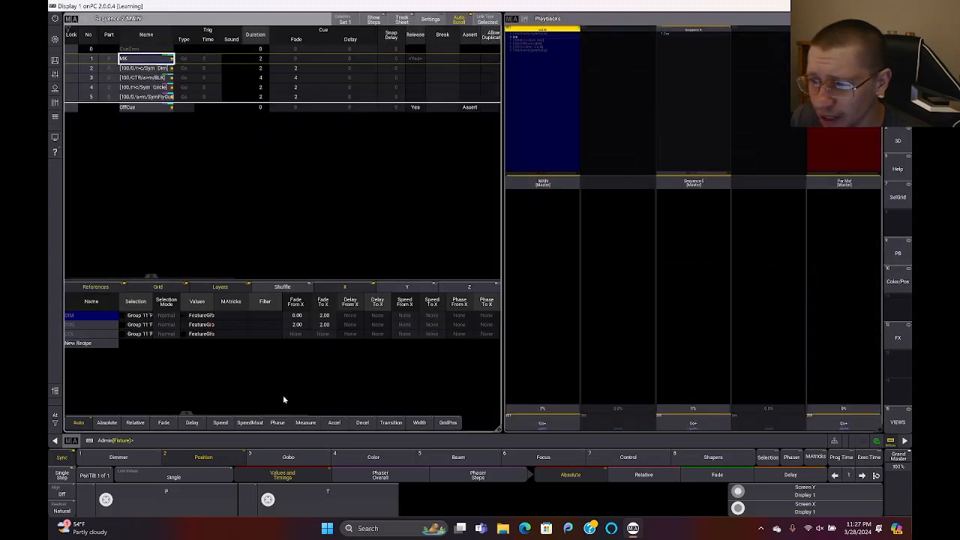
{"action": "left_click_drag", "start_coordinate": [188, 415], "coordinate": [235, 414]}
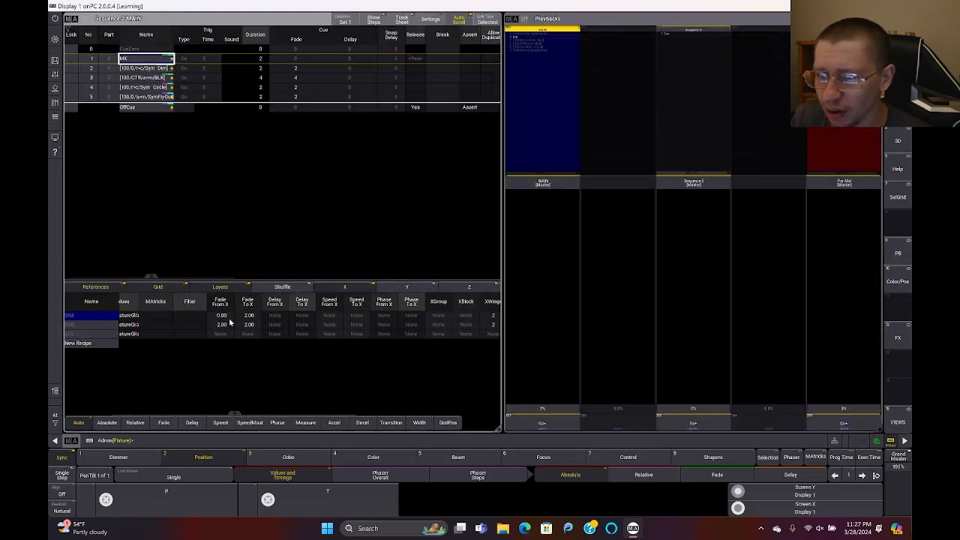
{"action": "left_click_drag", "start_coordinate": [234, 416], "coordinate": [117, 371]}
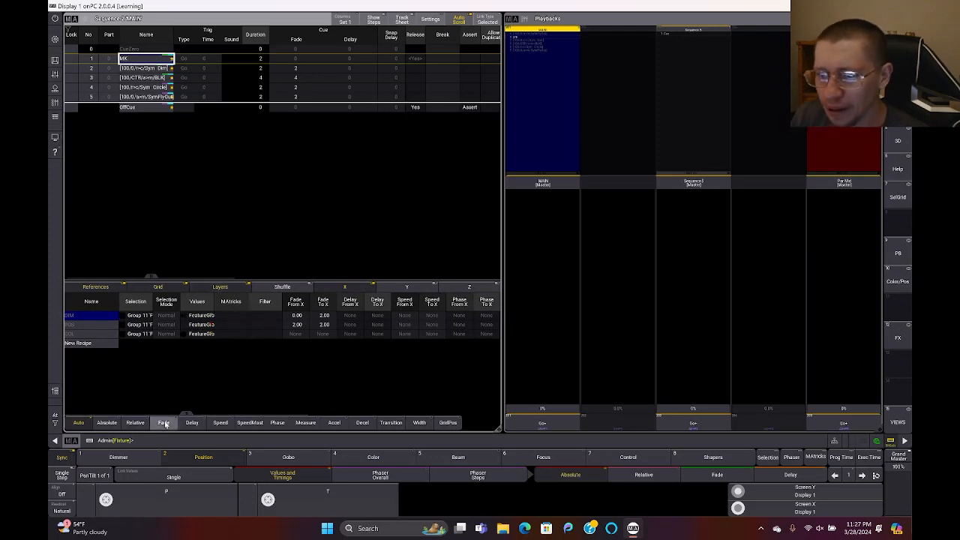
{"action": "left_click", "coordinate": [168, 316]}
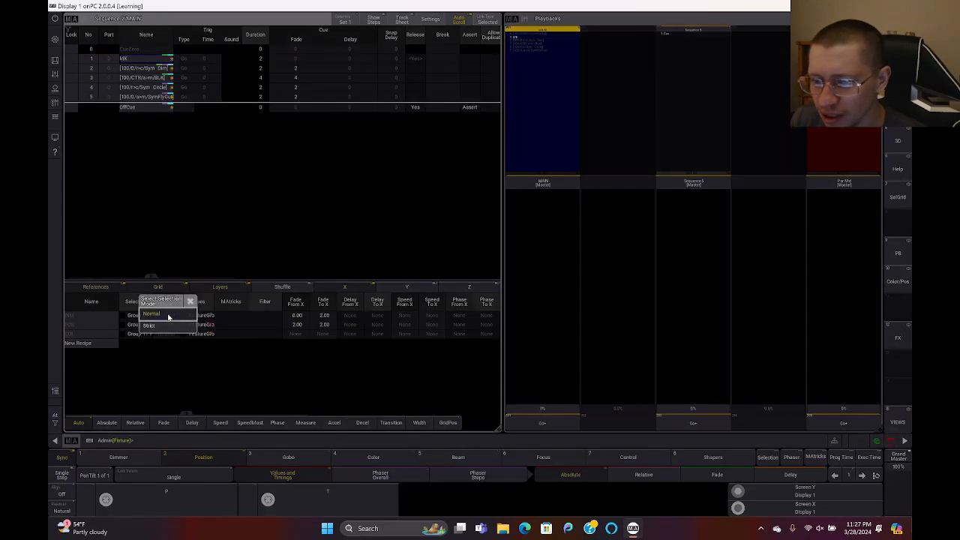
{"action": "left_click", "coordinate": [190, 301]}
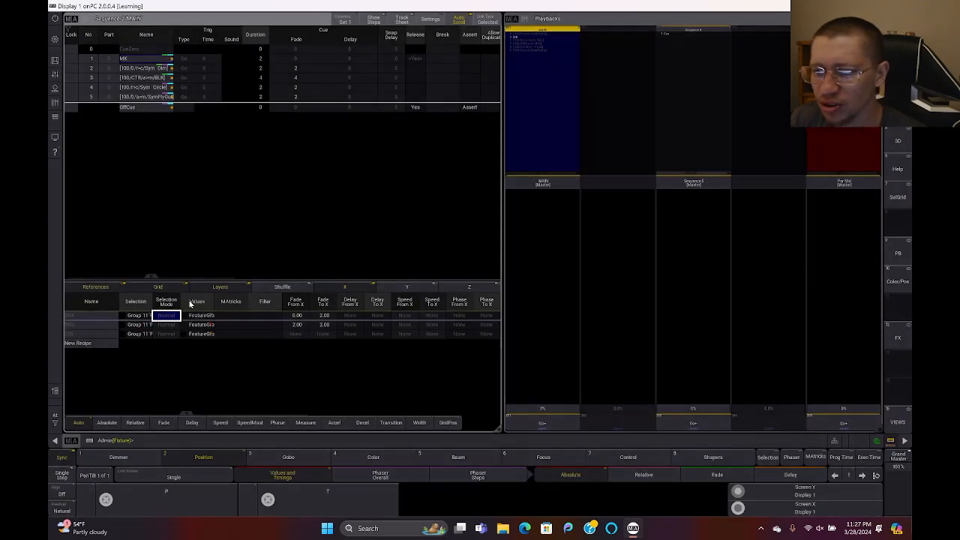